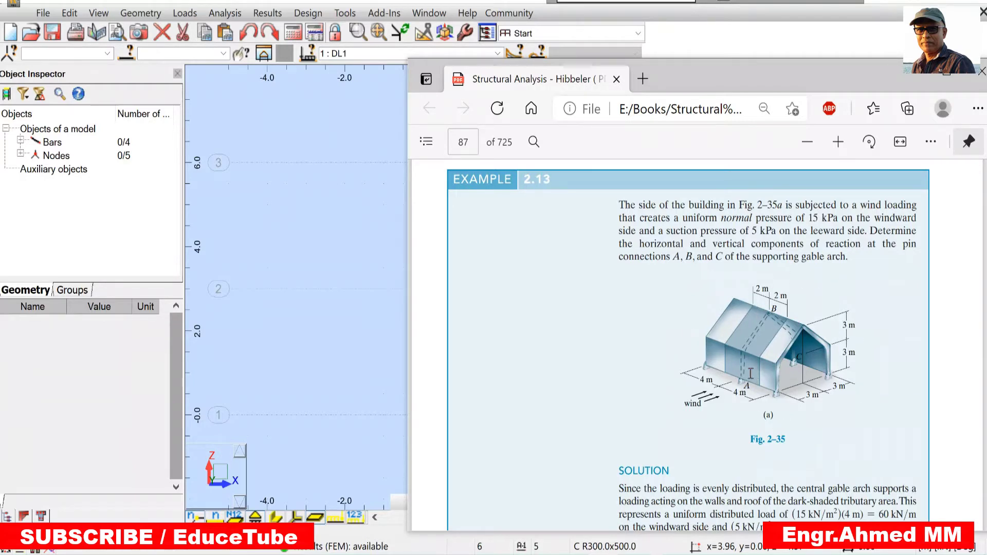
- Start a new frame project and discard the unsaved gable model
scroll(693, 255, "down", 1)
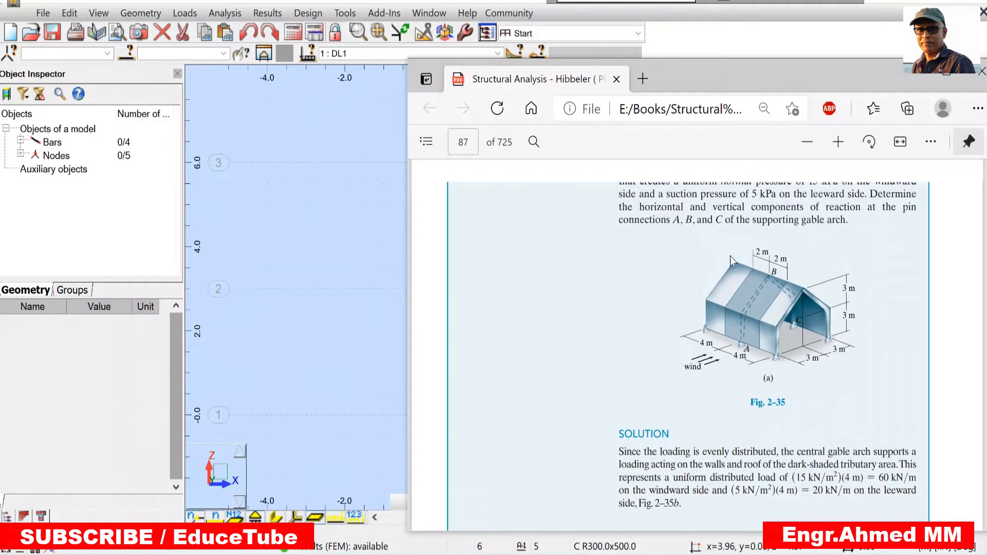
scroll(732, 261, "up", 3)
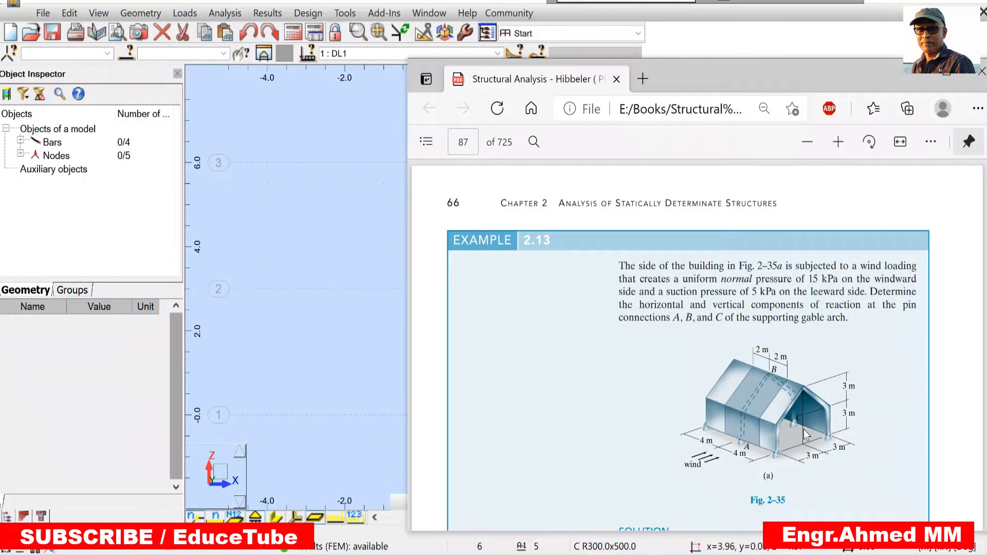
scroll(603, 379, "down", 3)
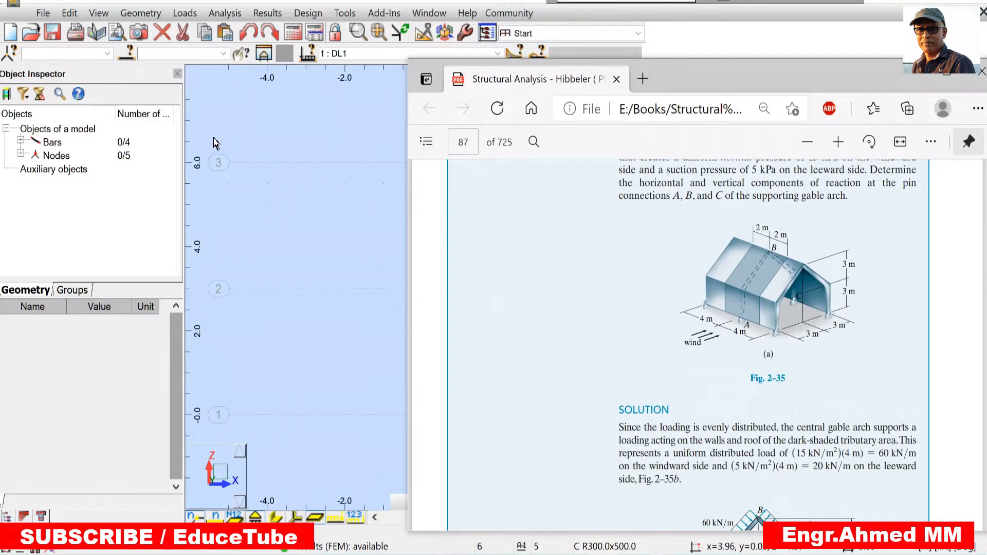
left_click(9, 34)
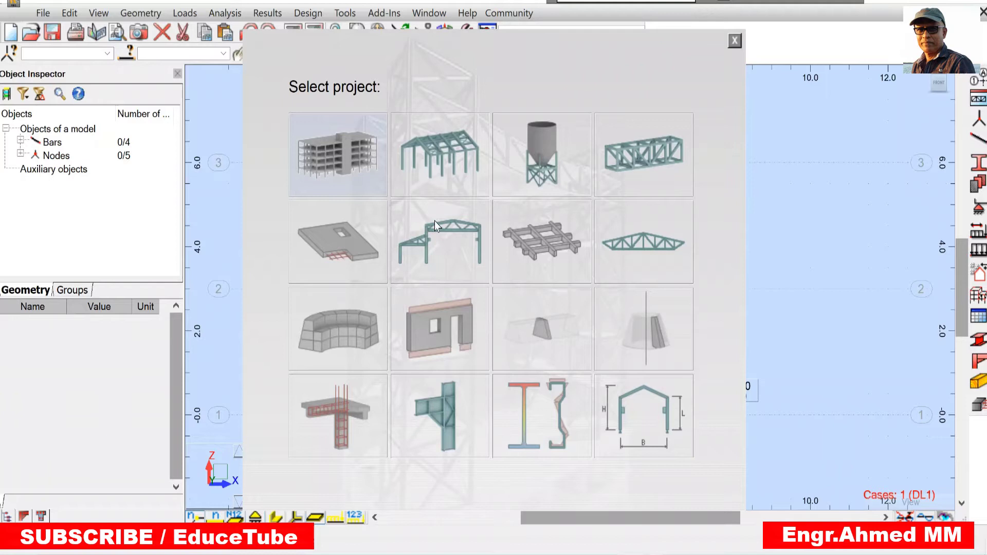
left_click(443, 230)
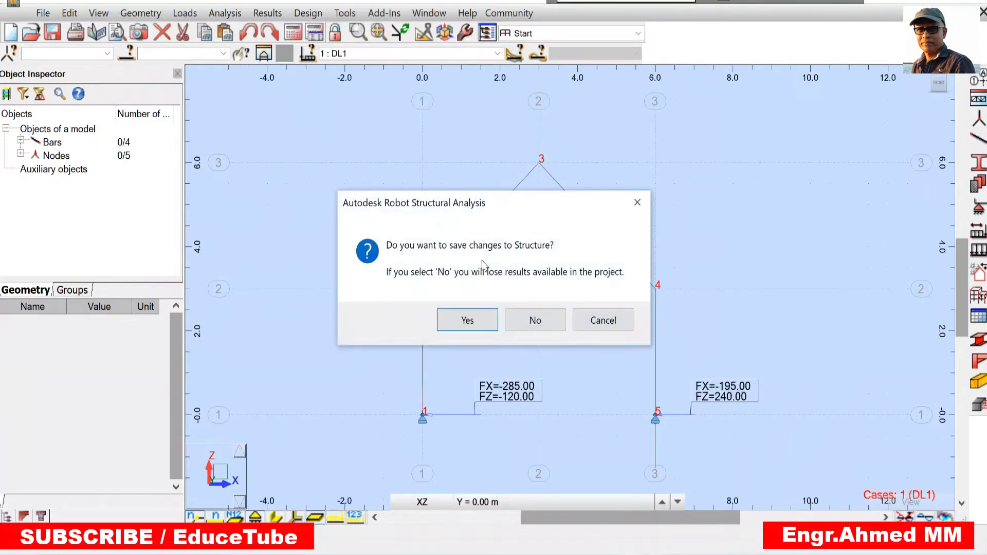
left_click(537, 320)
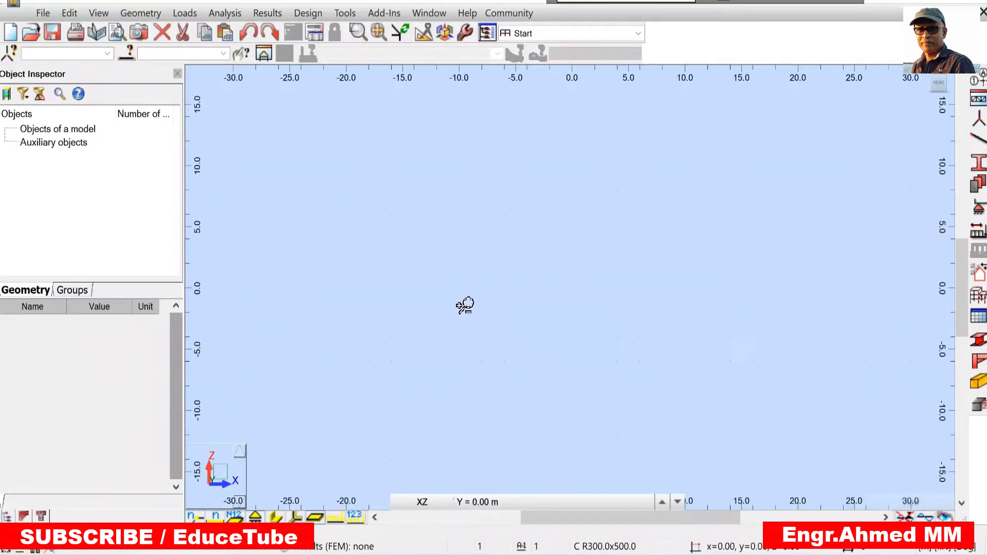
- Define X axes 1–3 from 0 m with 2 repetitions at 3 m spacing
left_click(139, 14)
left_click(150, 48)
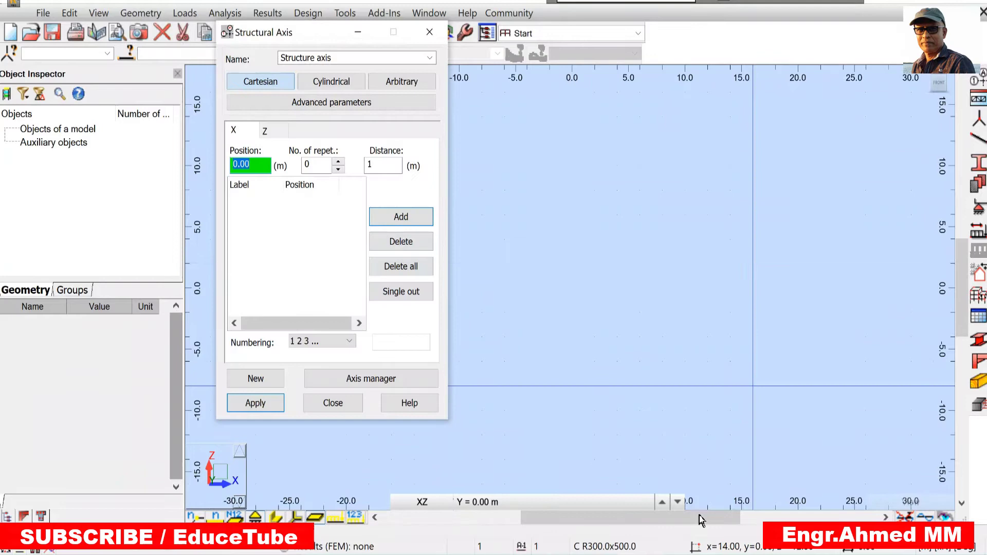
key("alt+Tab")
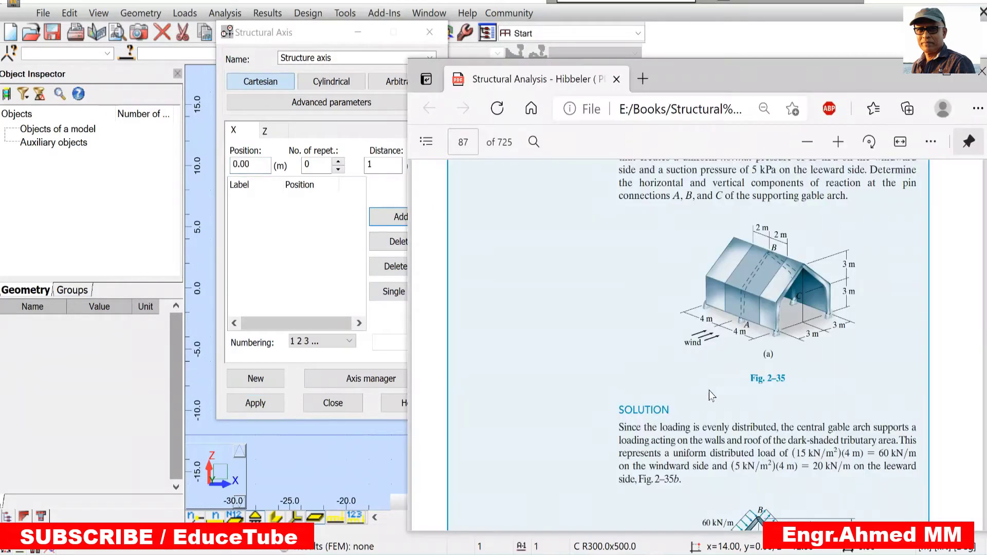
scroll(709, 365, "down", 5)
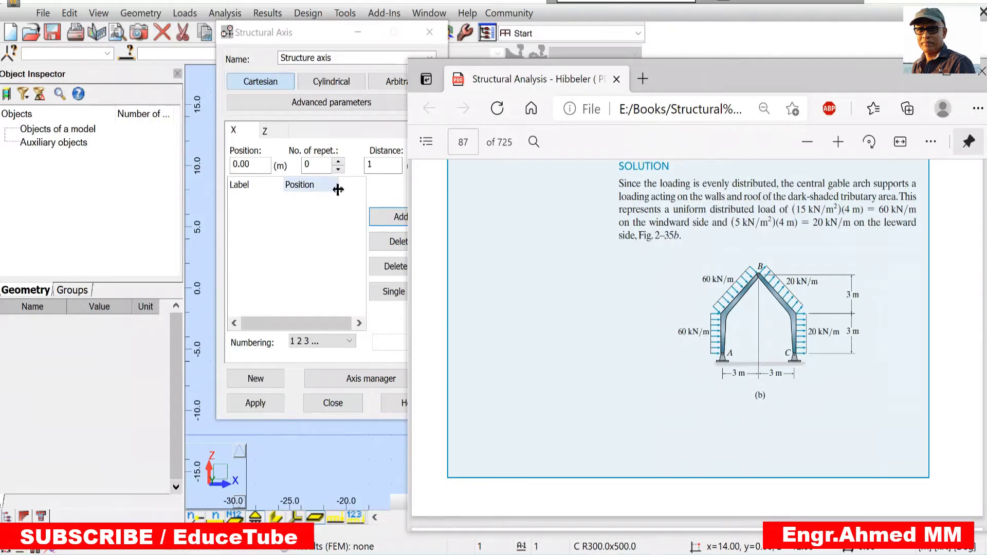
left_click(339, 163)
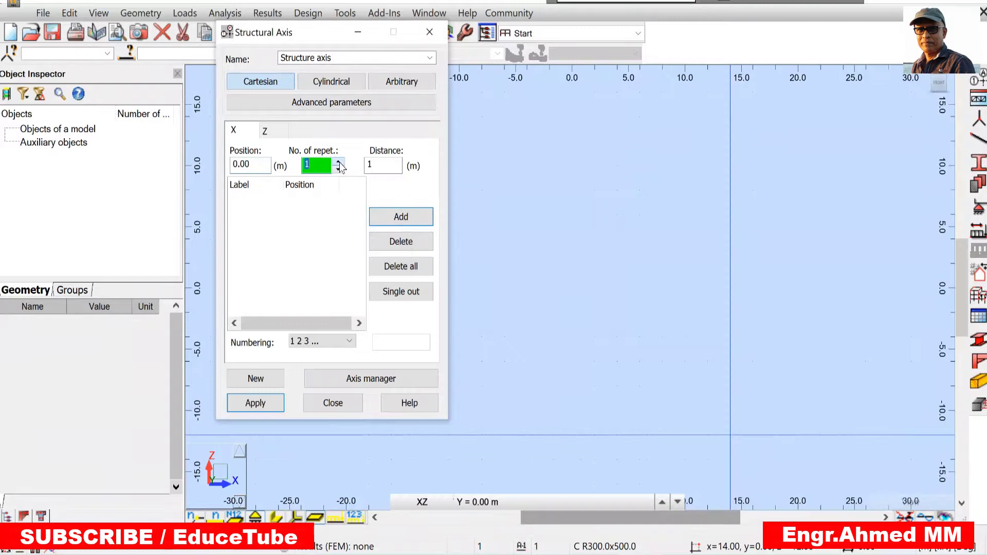
double_click(318, 164)
left_click(372, 165)
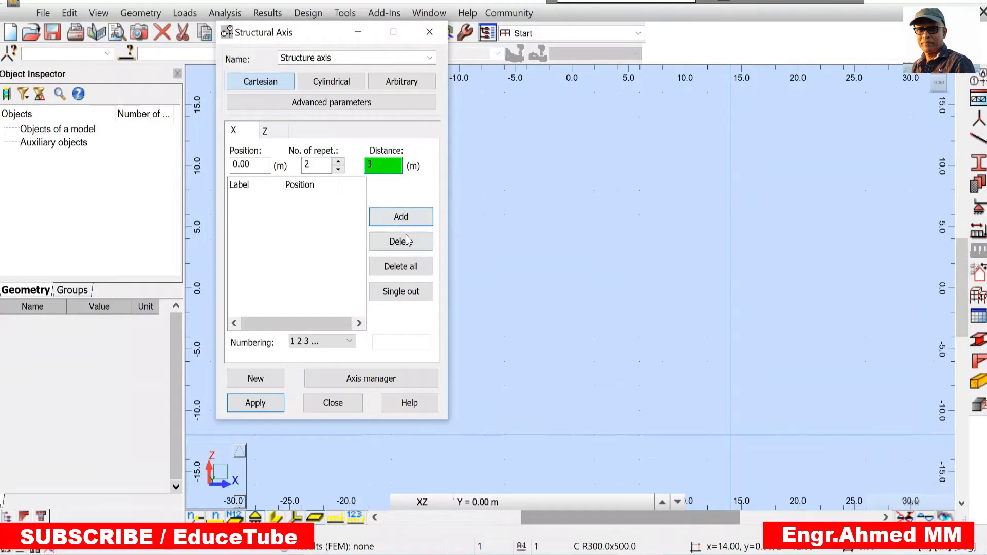
left_click(401, 216)
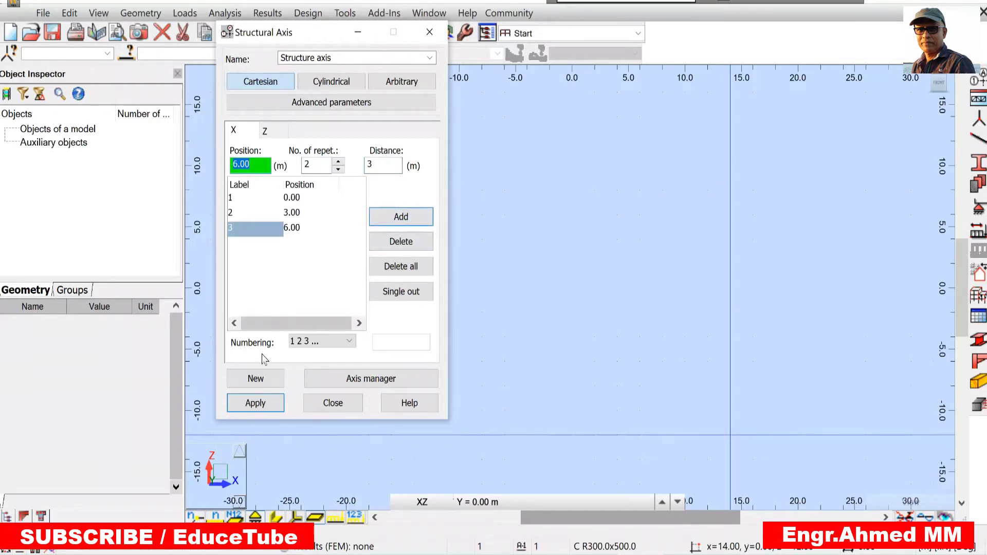
- Add Z axes labelled A–C at 3 m spacing and apply the axis grid
left_click(269, 132)
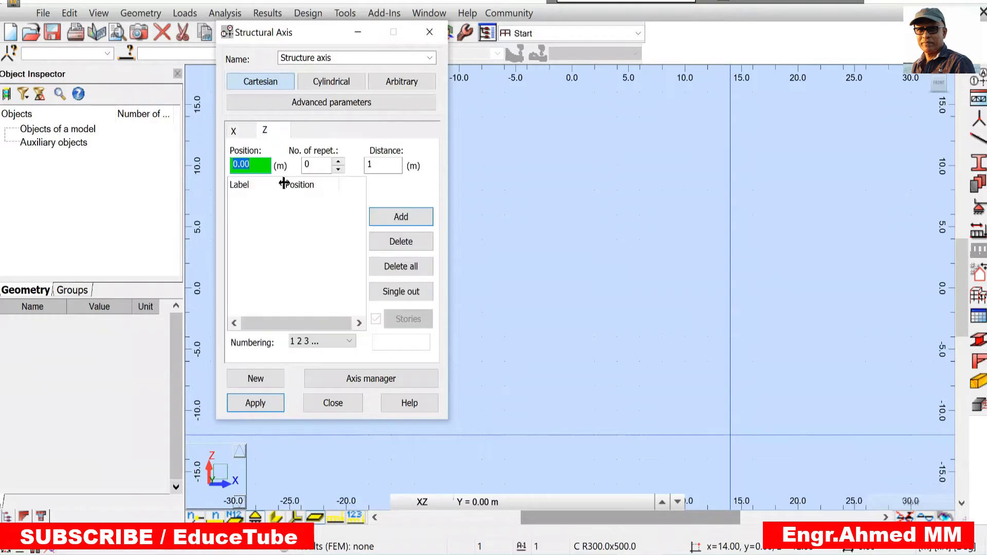
left_click(348, 343)
left_click(320, 367)
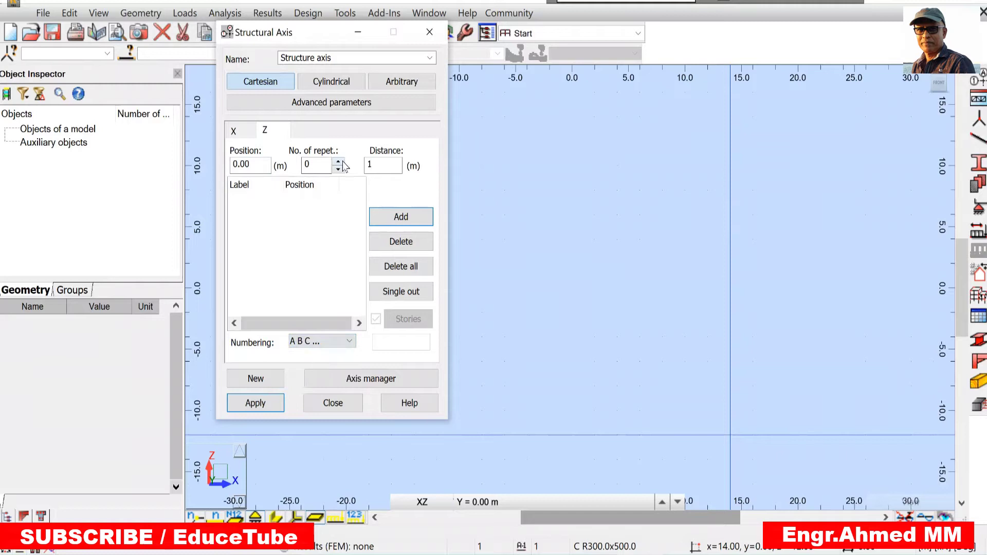
left_click(338, 162)
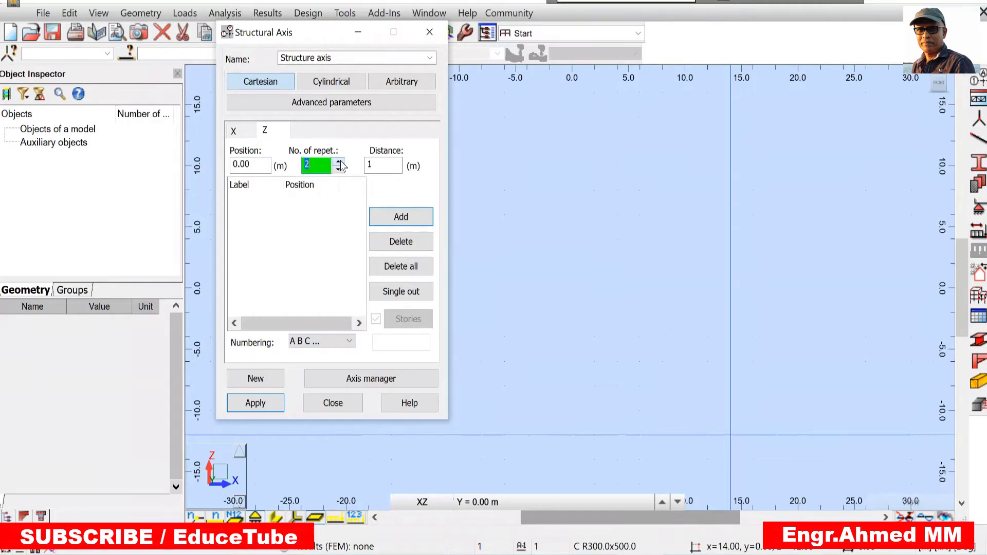
left_click(372, 165)
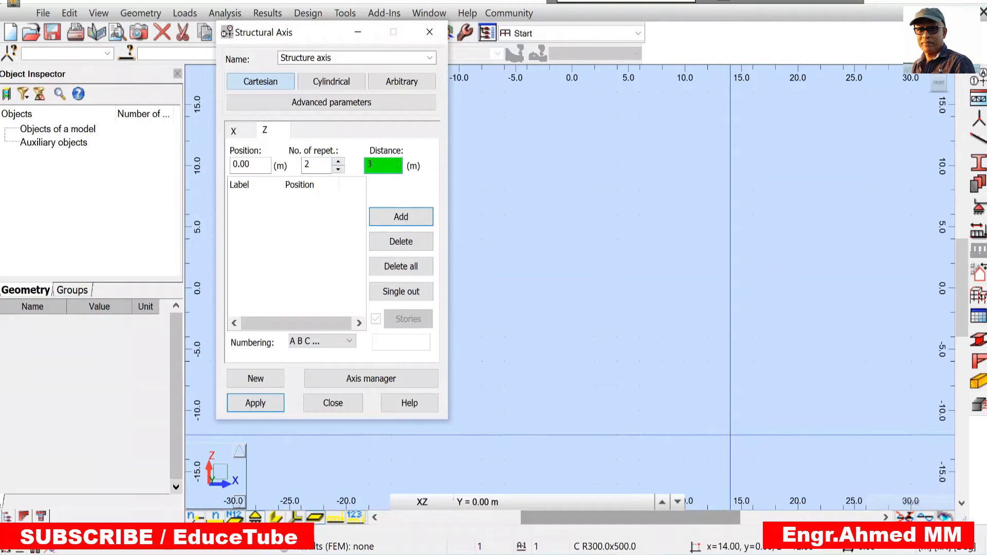
left_click(406, 217)
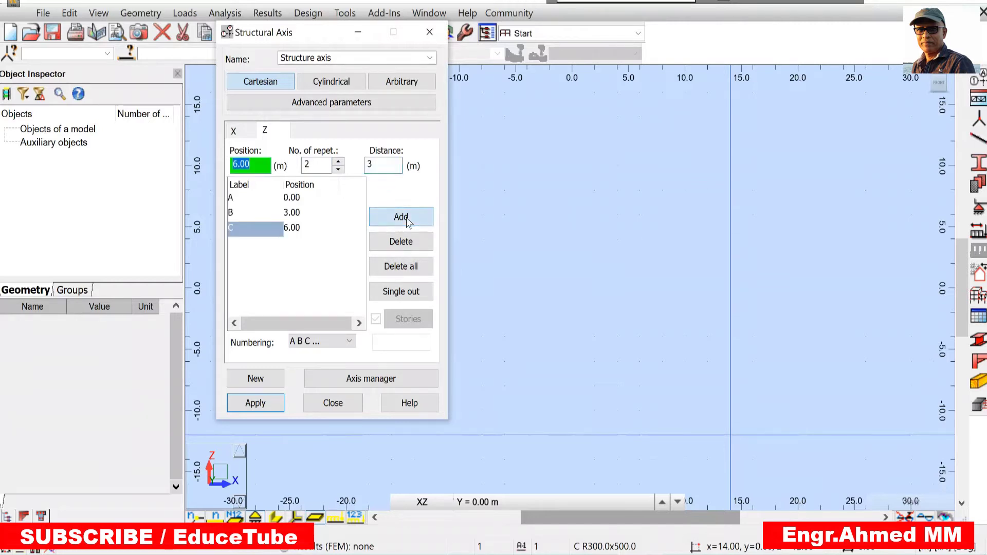
left_click(272, 403)
left_click(333, 403)
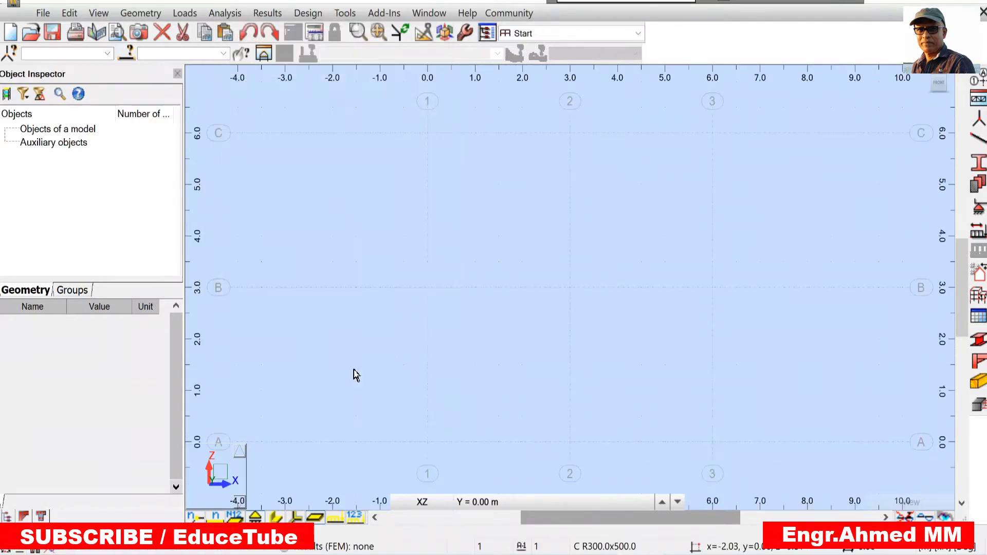
scroll(441, 222, "down", 2)
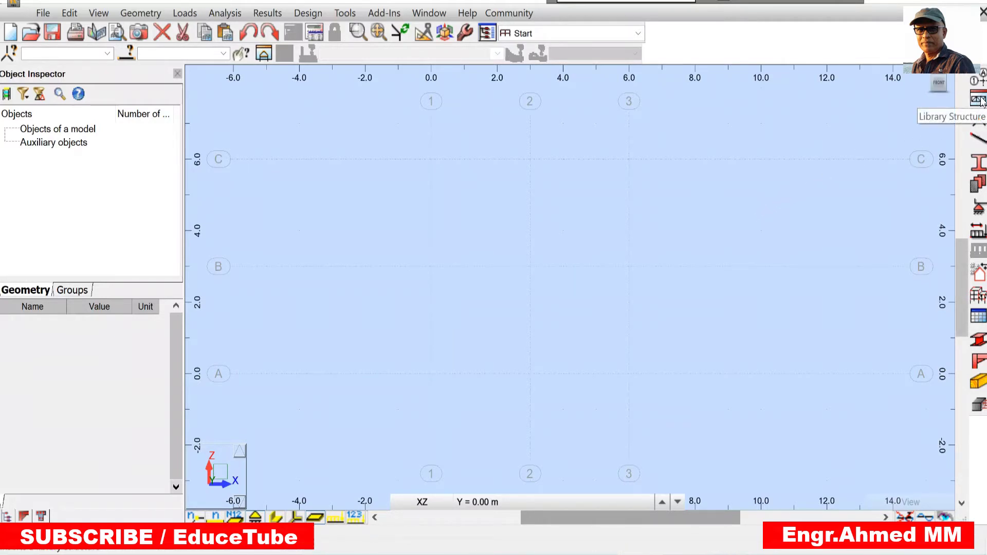
- Choose the multi-span frame template from the typical structures library
left_click(978, 99)
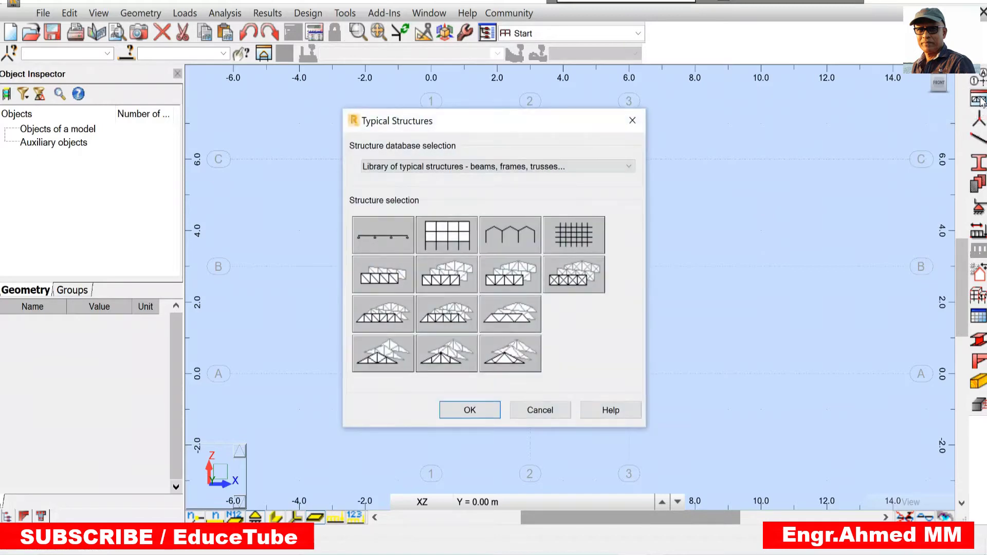
left_click_drag(556, 128, 760, 99)
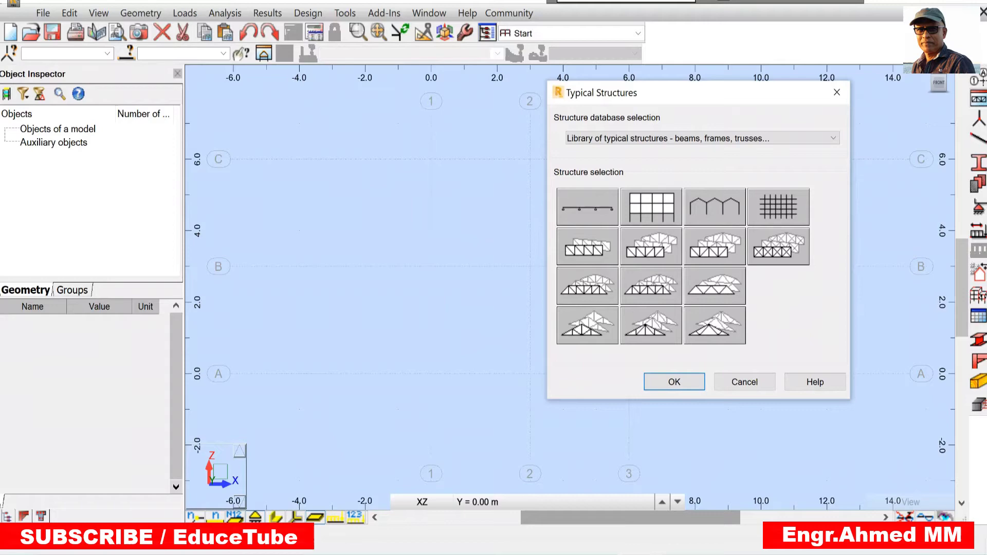
key("alt+Tab")
scroll(812, 273, "up", 5)
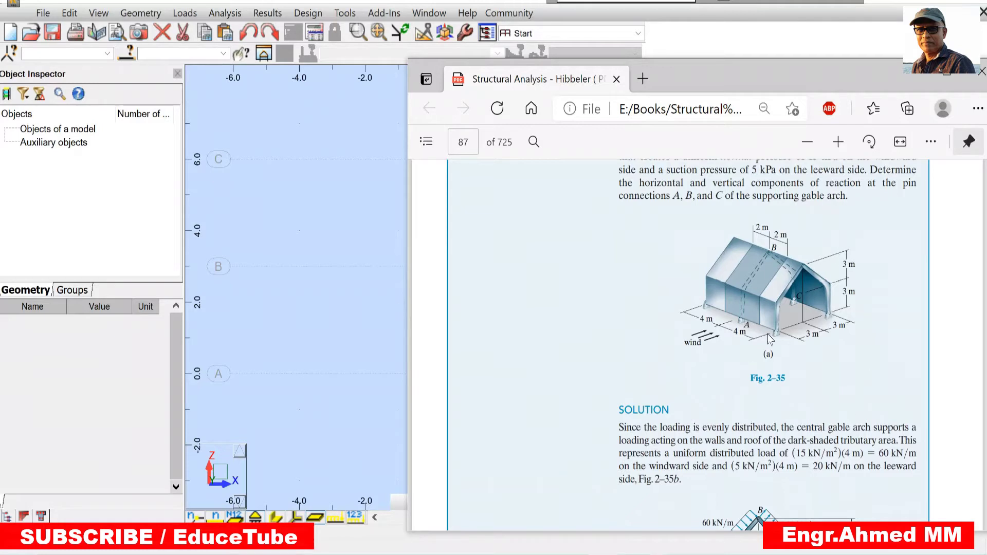
mouse_move(602, 554)
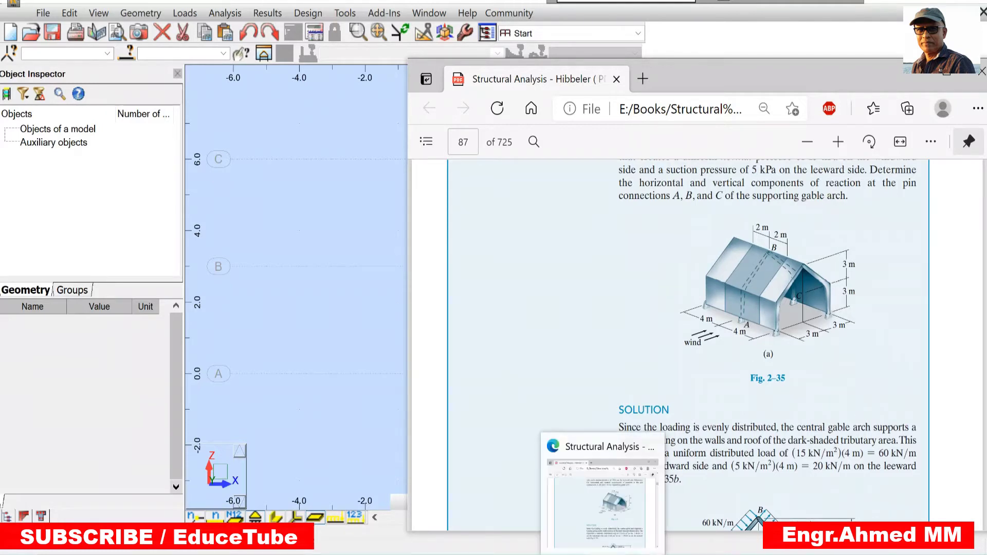
left_click(338, 430)
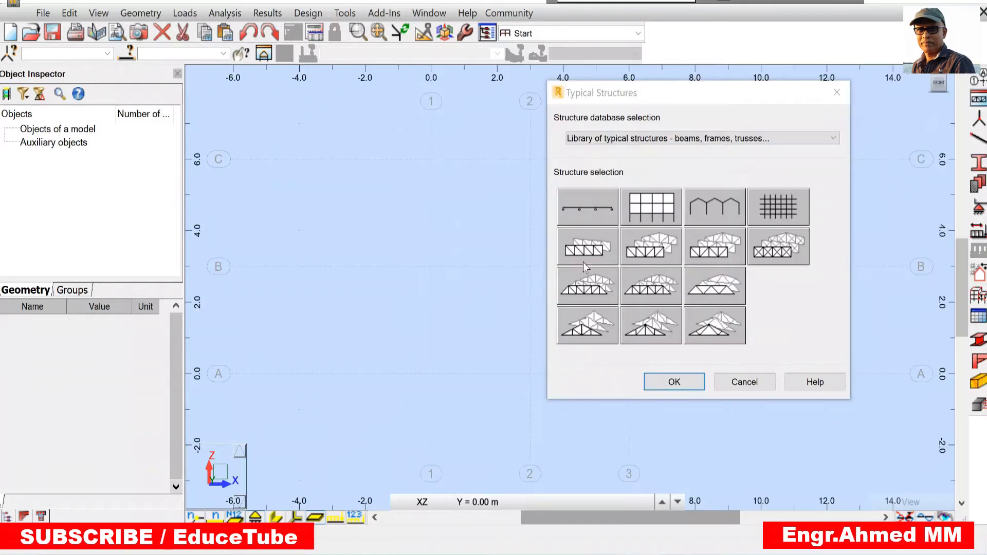
left_click(718, 207)
left_click(679, 384)
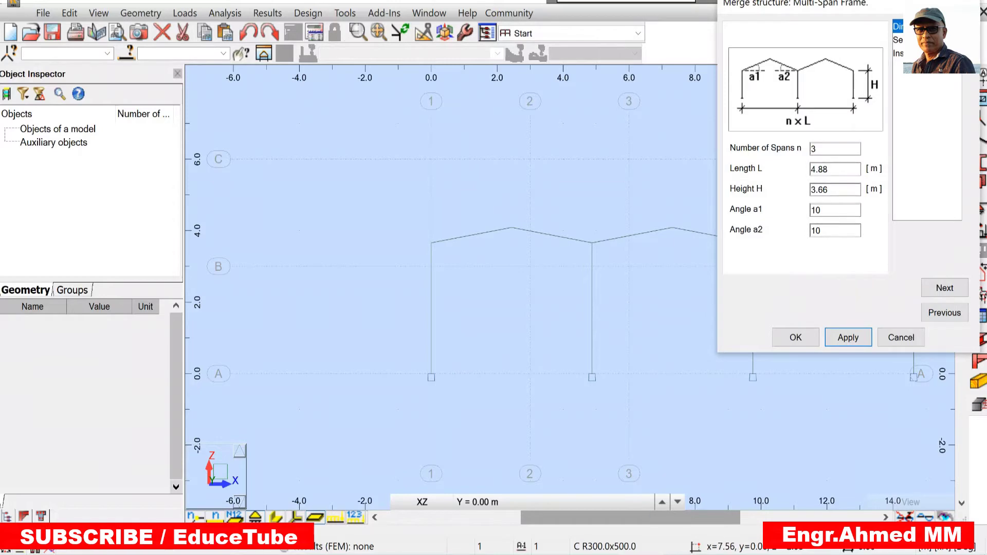
- Set the template to 1 span, 6 m length, 3 m height and angle a1 45°
mouse_move(613, 547)
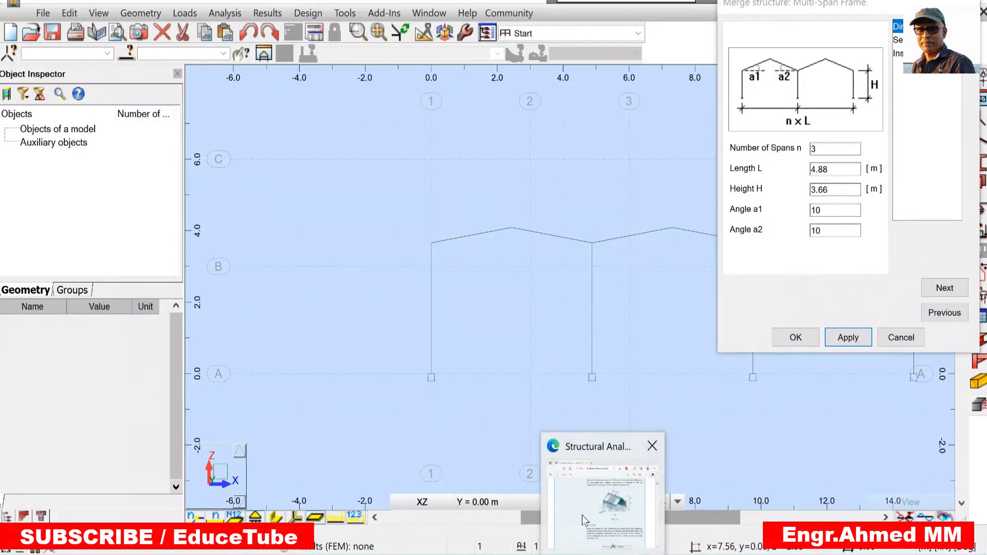
left_click(585, 521)
scroll(702, 401, "down", 5)
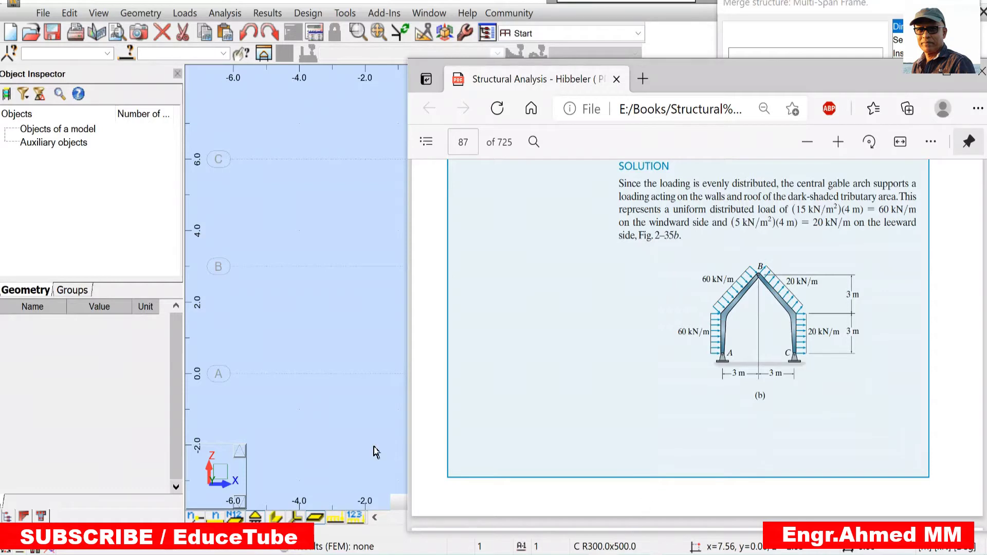
left_click(358, 423)
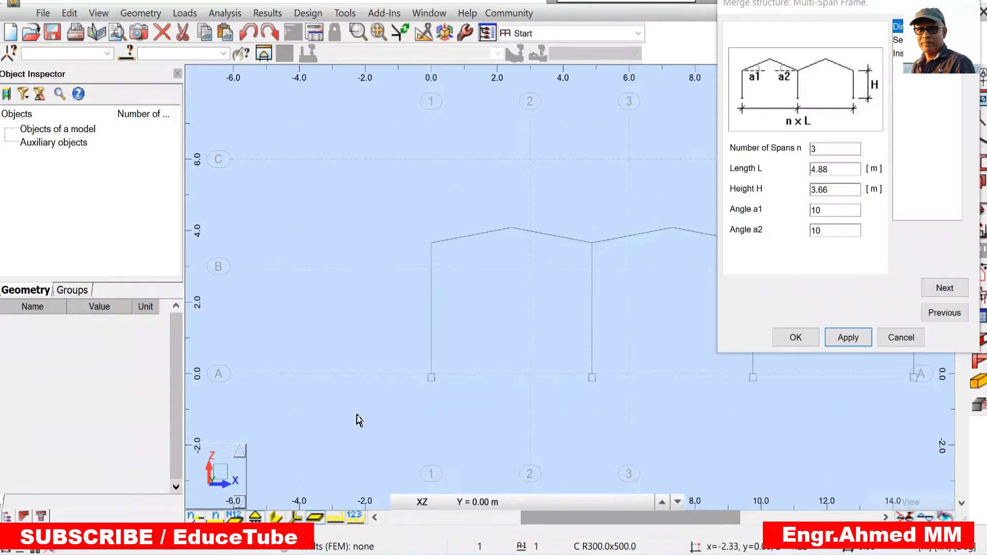
left_click(824, 153)
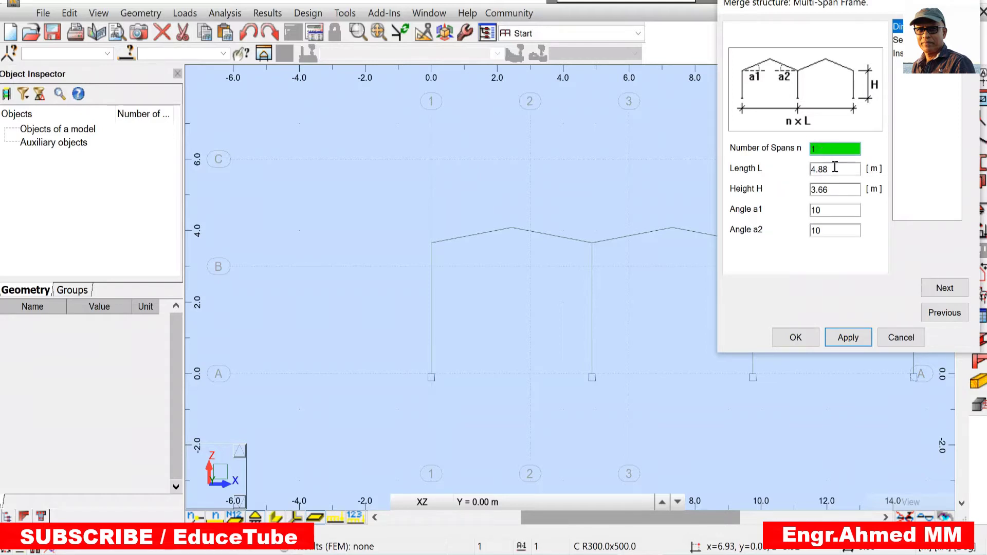
left_click(831, 169)
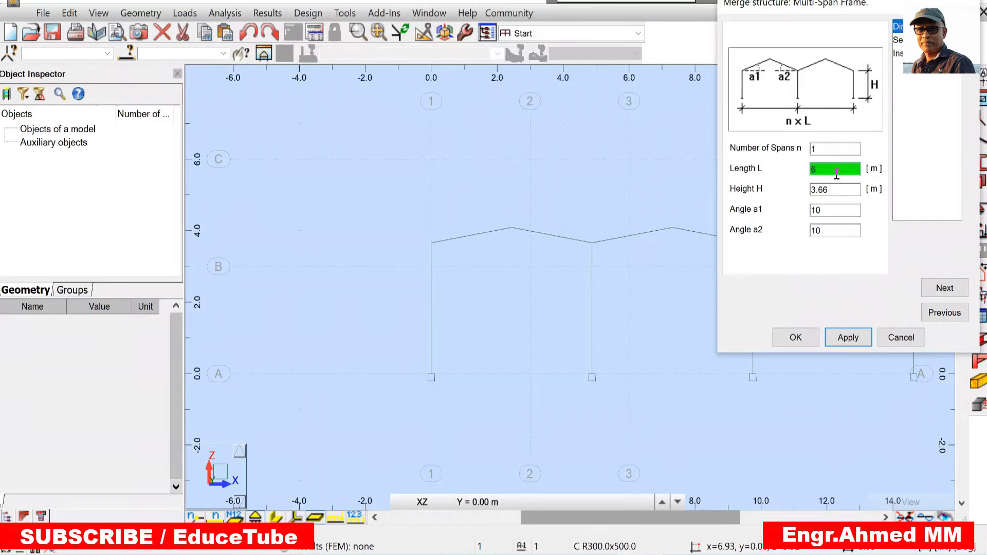
left_click(831, 189)
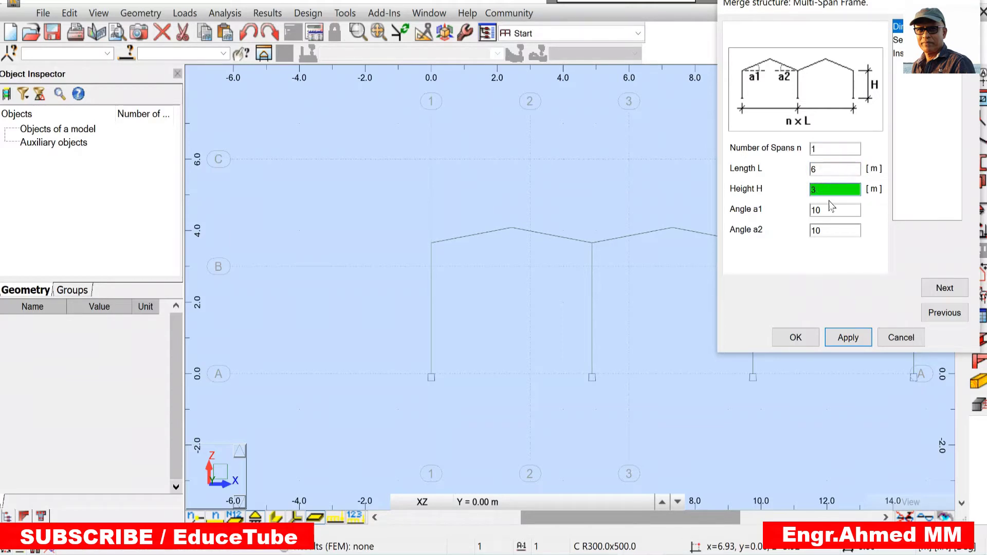
left_click(827, 208)
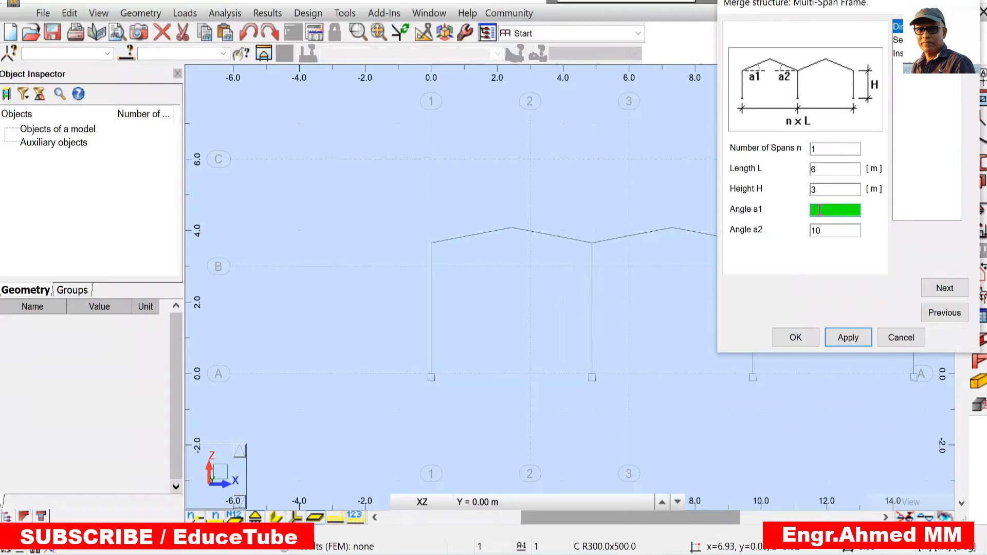
type("45")
- Set angle a2 to 45° and apply to preview the gable
key("alt+Tab")
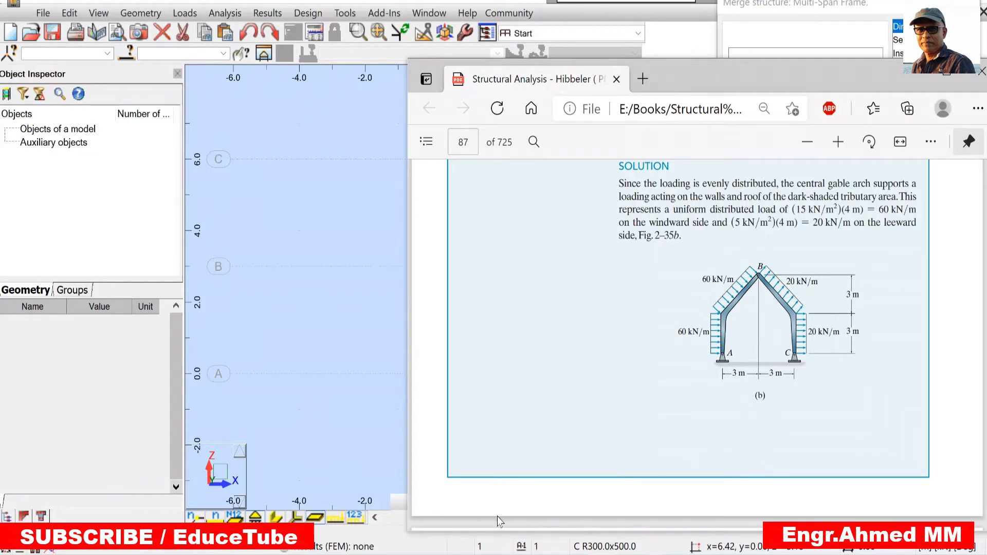
left_click(342, 424)
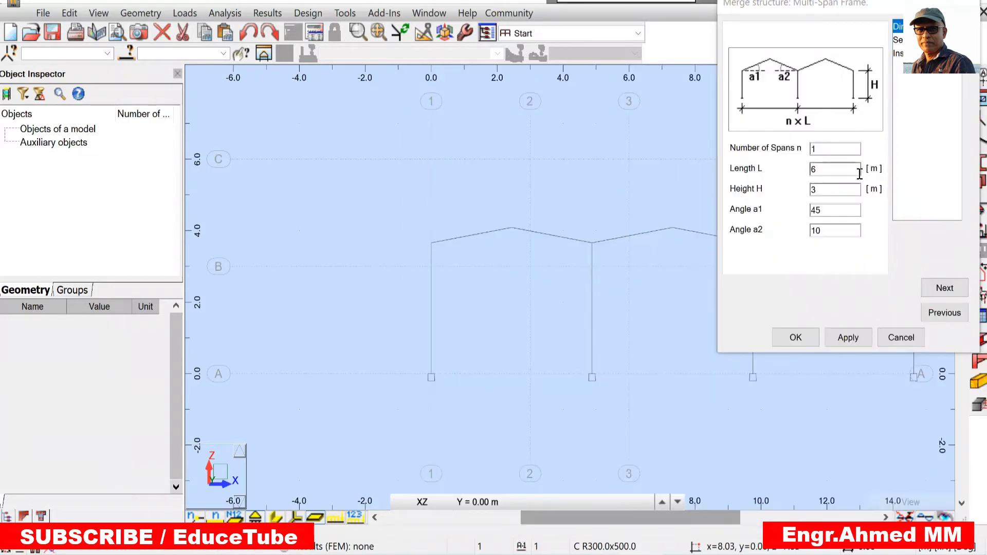
left_click(823, 231)
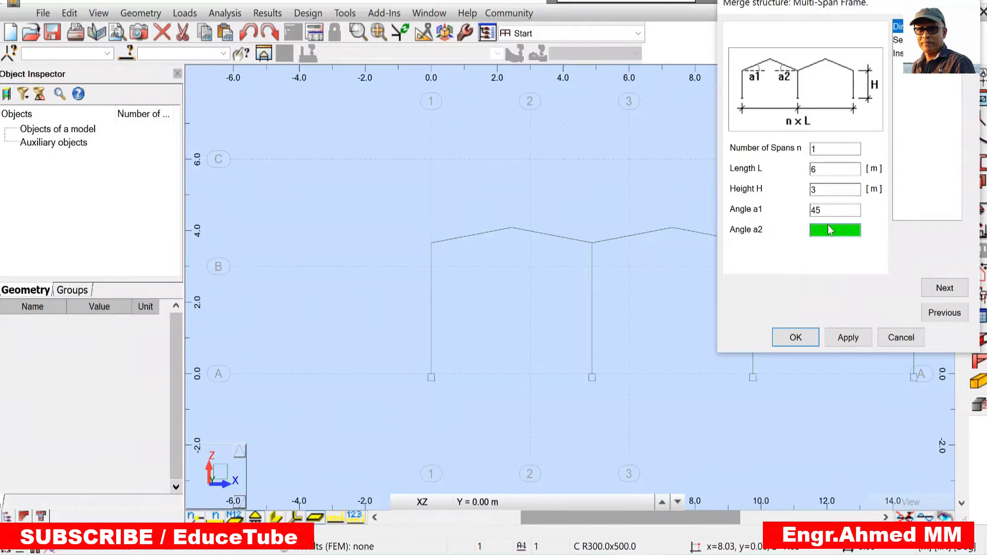
type("45")
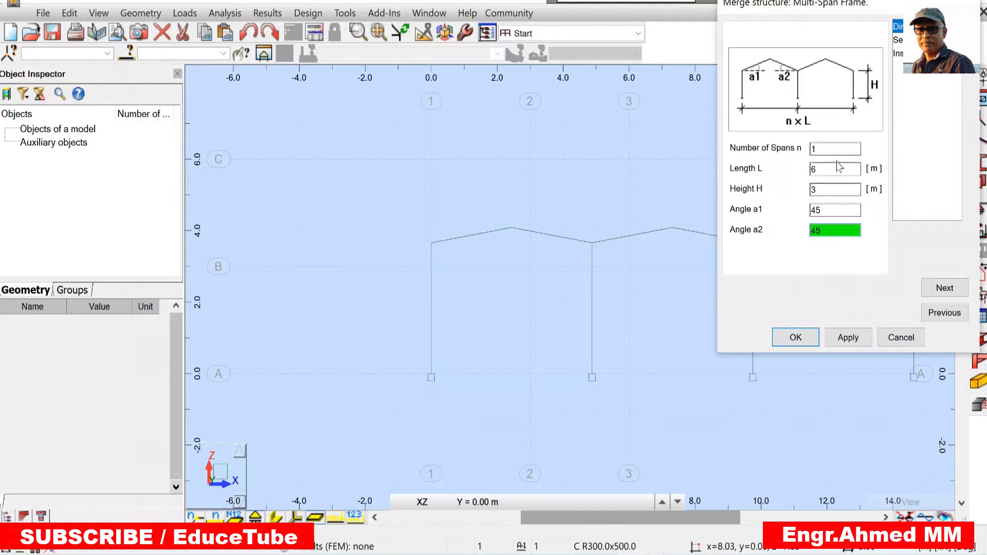
left_click(843, 337)
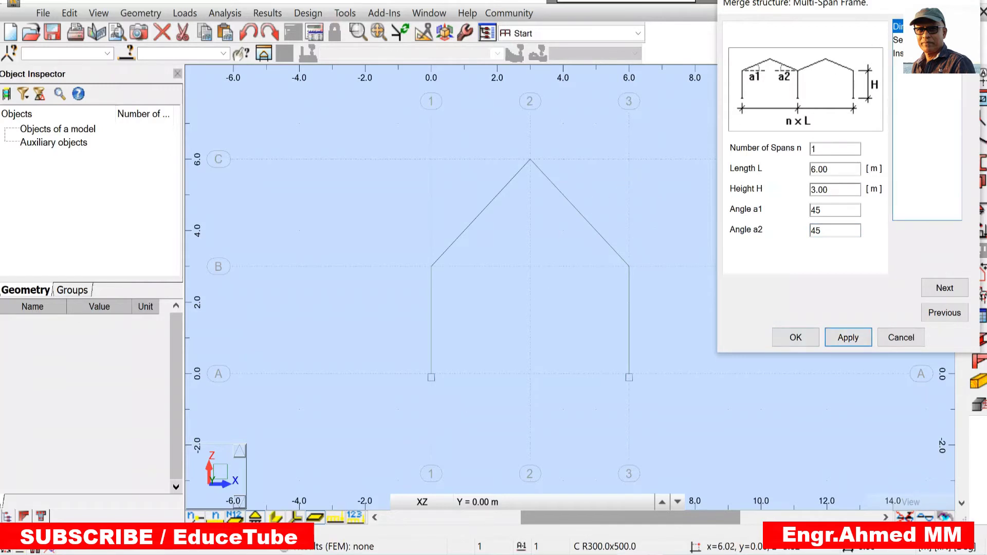
- Keep the W 12x50 section and insert the frame at point 0,0,0
left_click(898, 40)
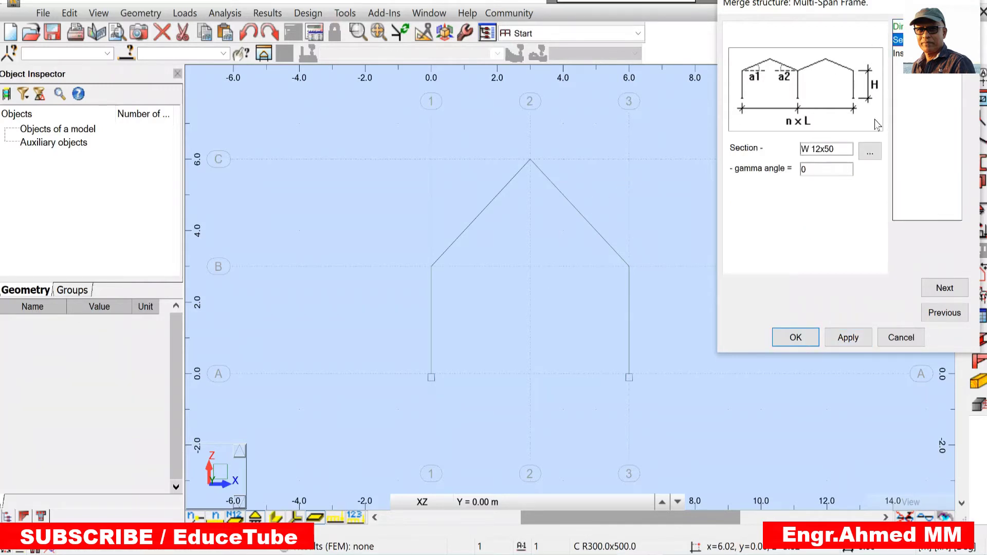
left_click(926, 53)
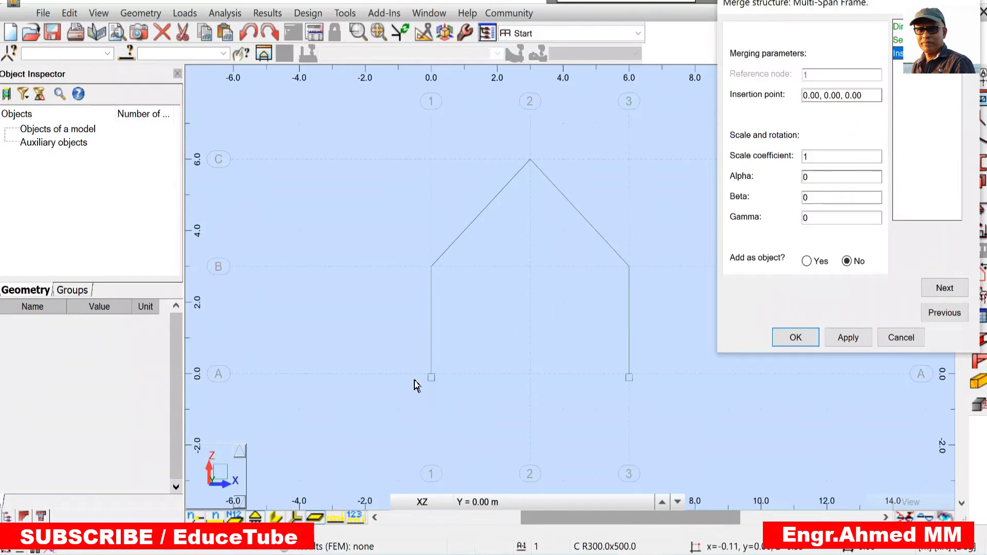
left_click(838, 339)
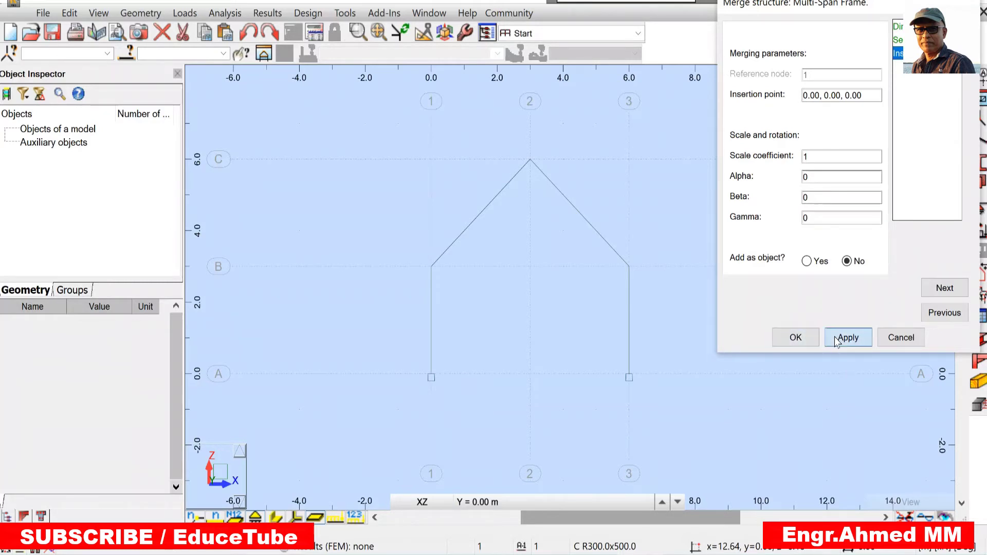
left_click(795, 339)
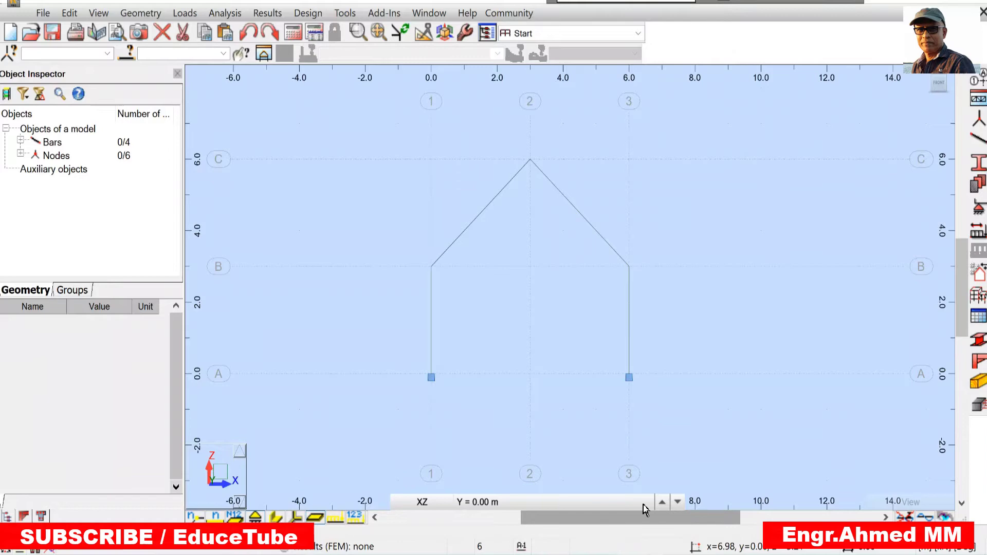
- Review textbook Example 2.13, then select left base node 1
key("alt+Tab")
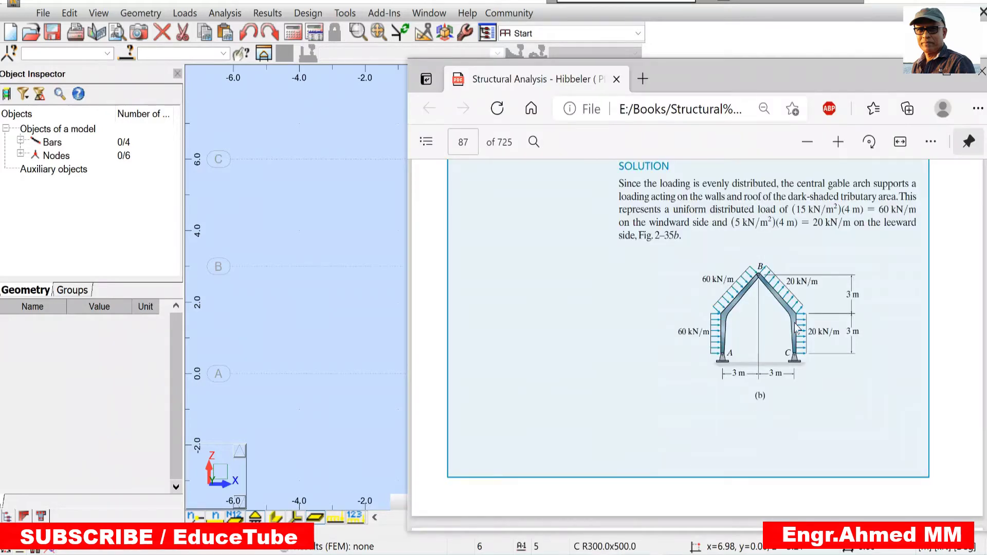
scroll(790, 276, "up", 5)
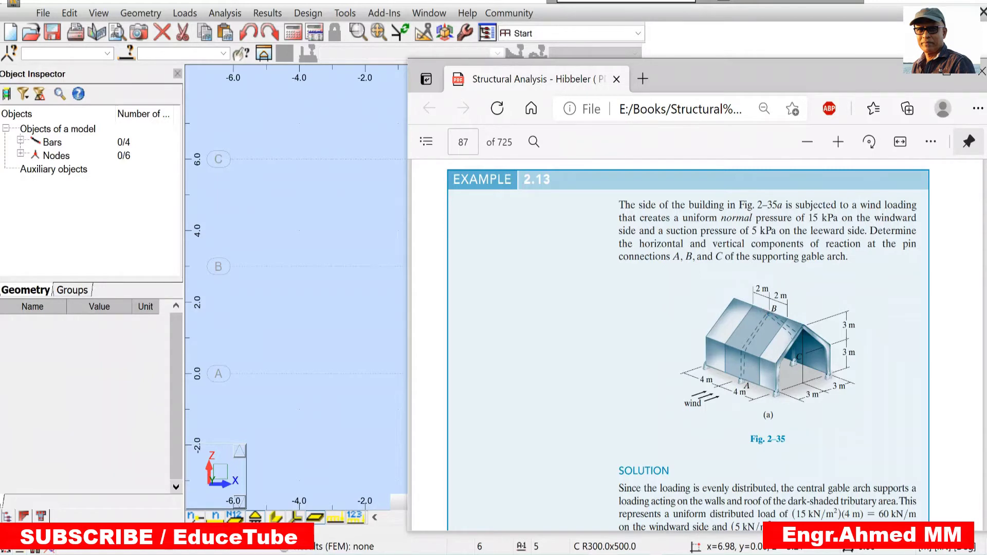
left_click(330, 402)
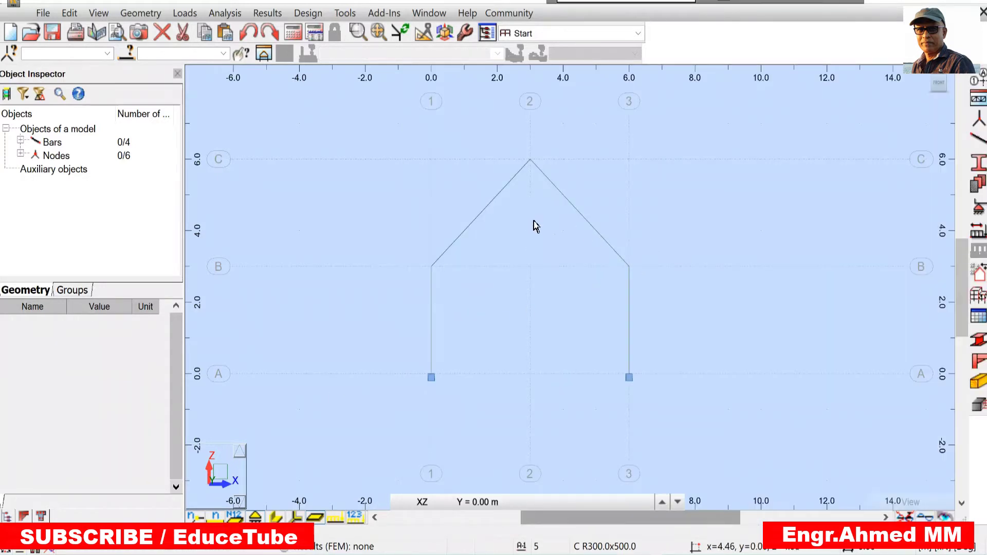
left_click(433, 379)
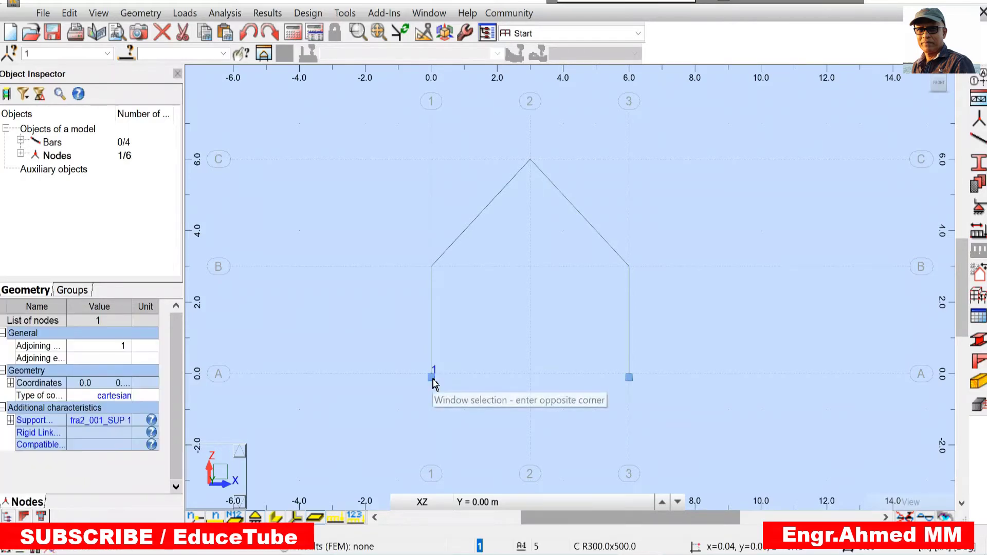
- Set the Support of nodes 1 and 5 to Pinned
left_click(126, 419)
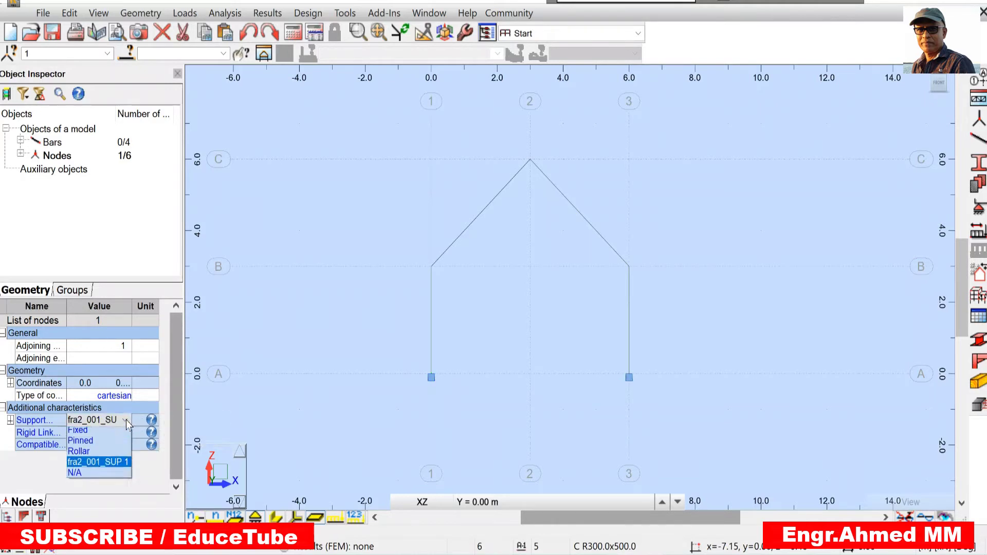
left_click(99, 443)
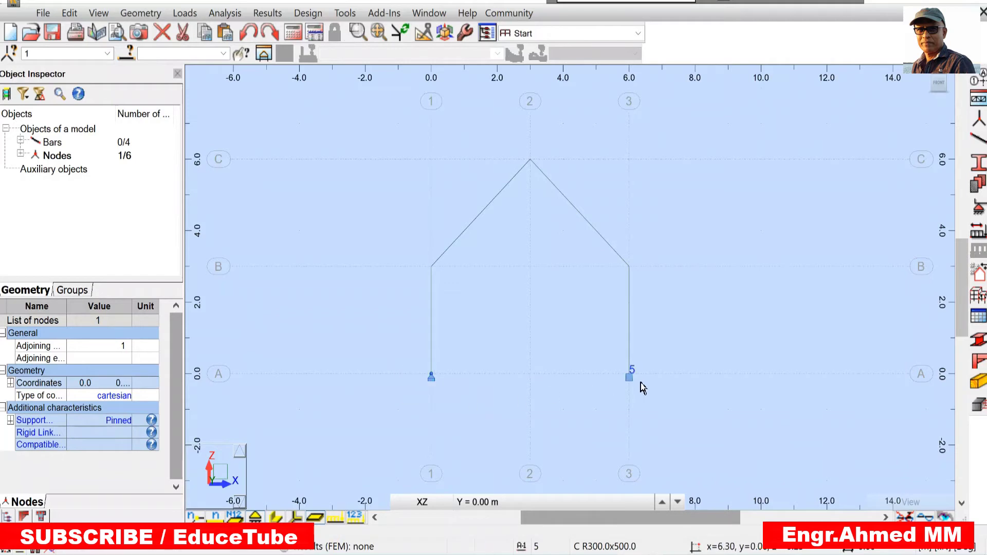
left_click(630, 377)
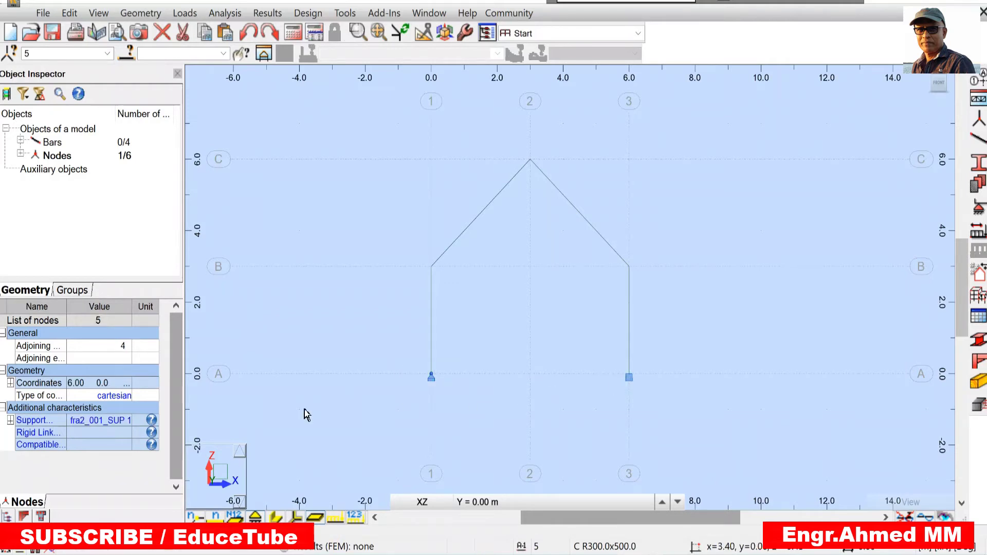
left_click(127, 420)
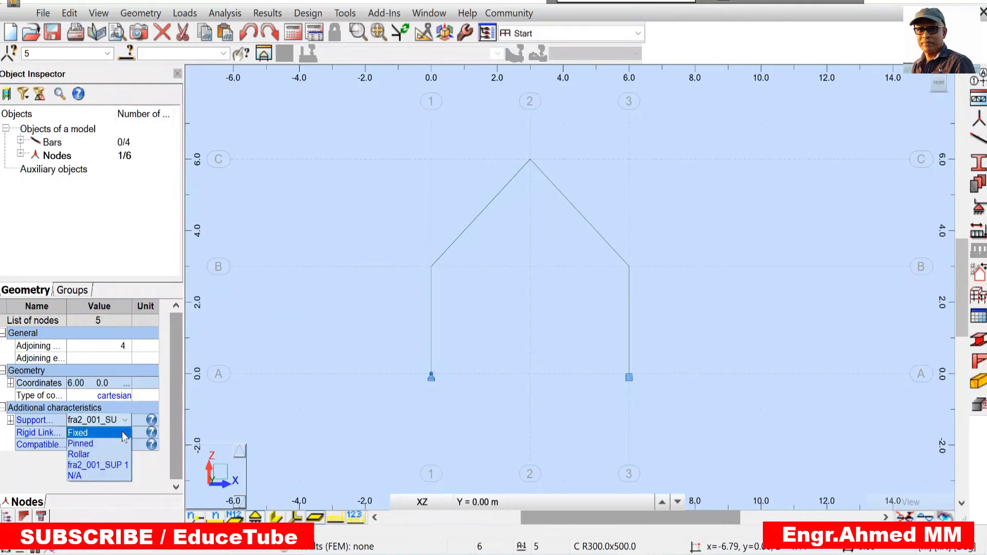
left_click(108, 443)
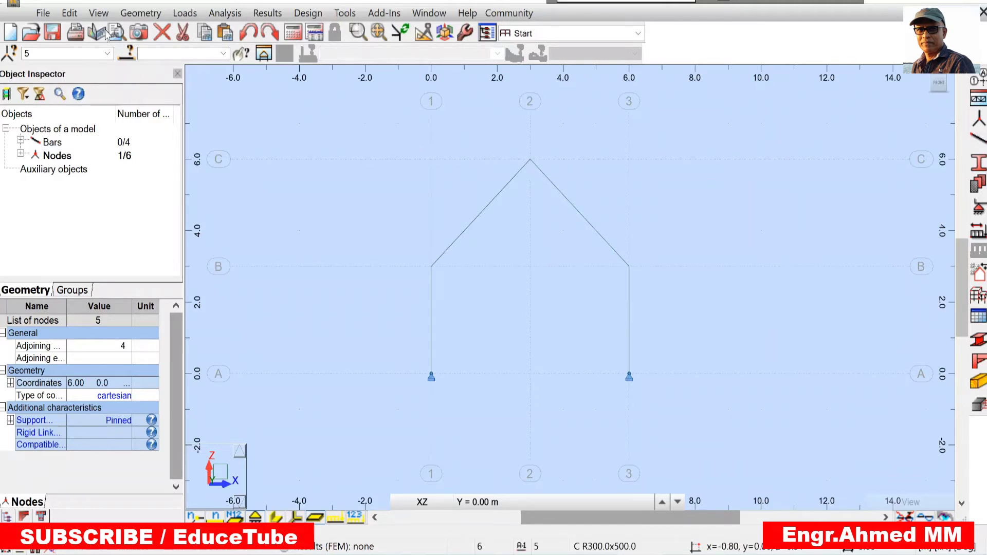
- Apply a pinned end release to both roof bars where they meet at the apex
left_click(137, 16)
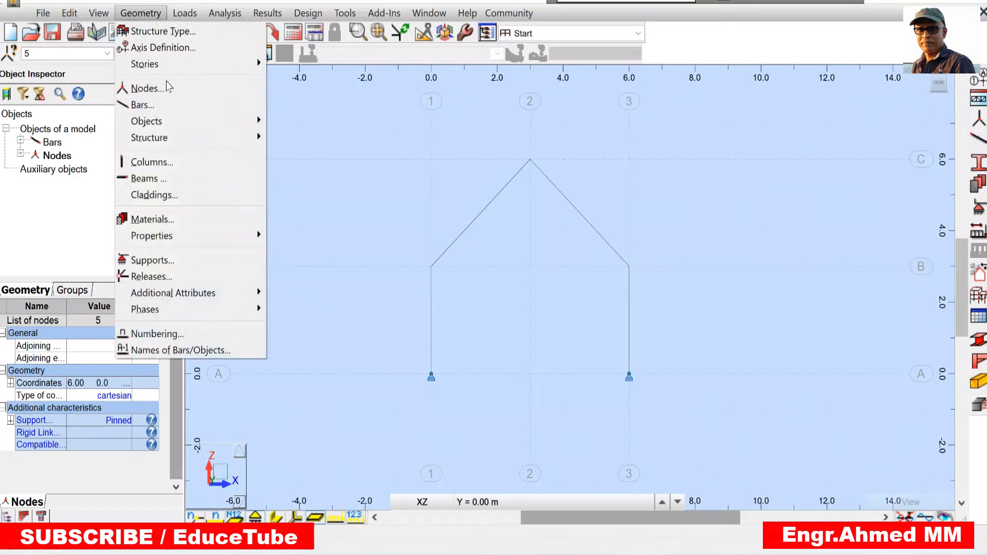
left_click(206, 276)
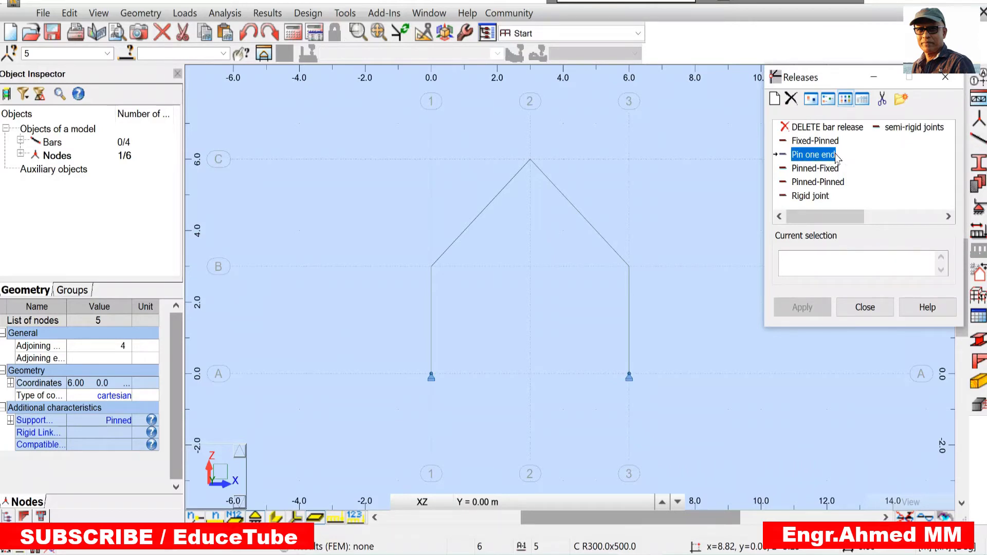
left_click(774, 100)
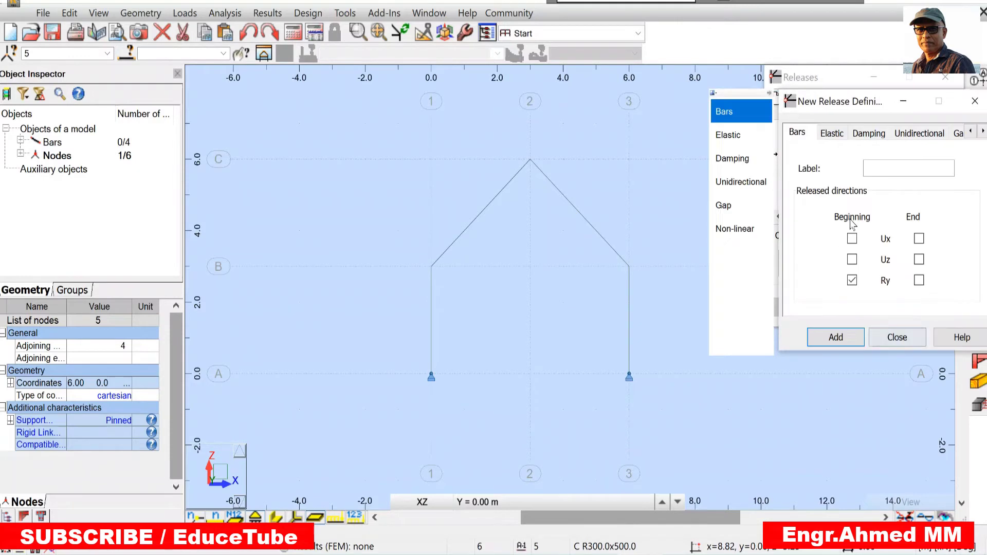
left_click(897, 339)
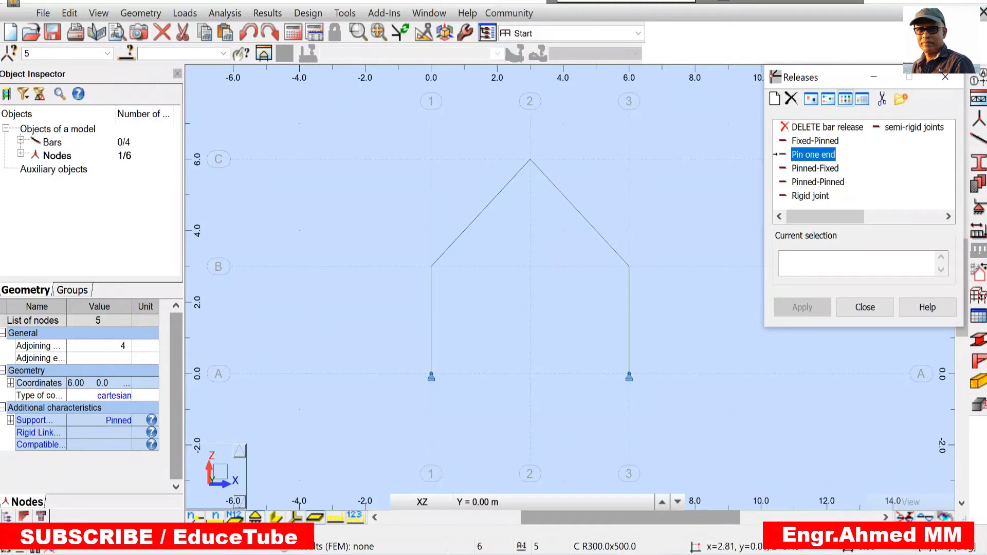
left_click(532, 166)
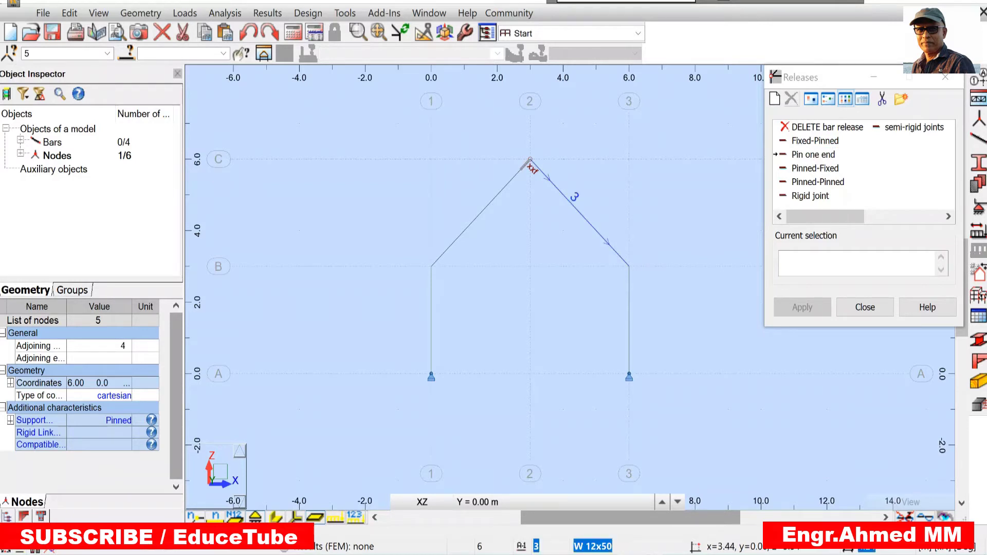
left_click(545, 174)
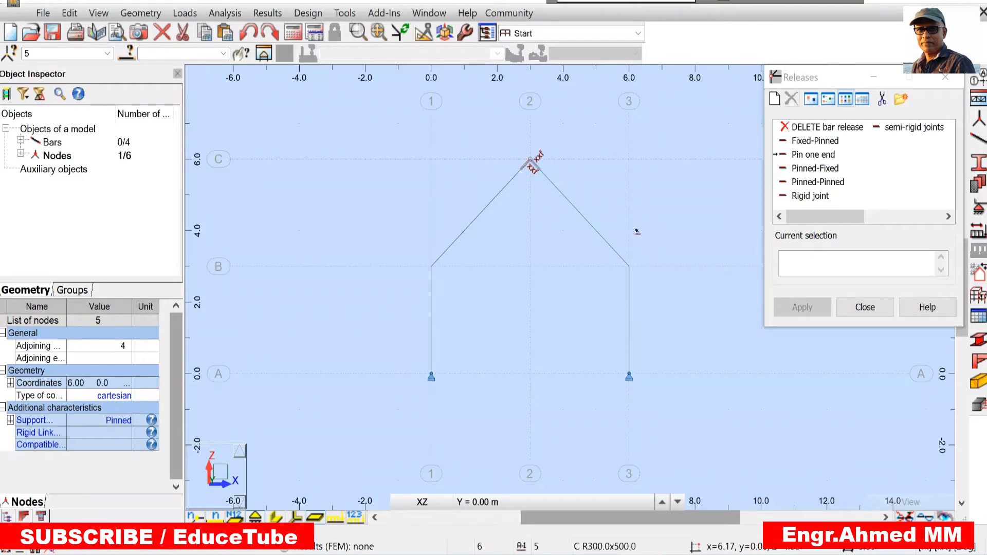
left_click(846, 307)
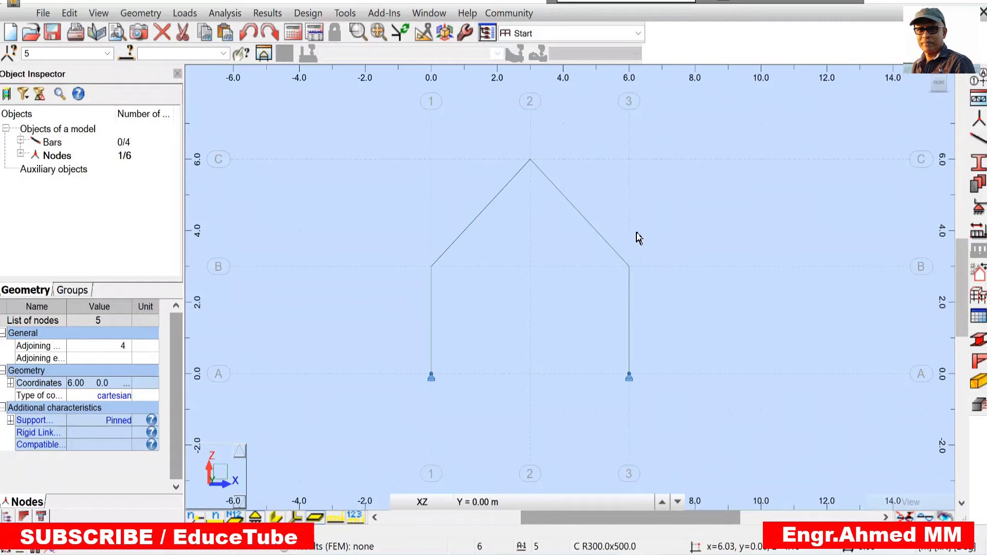
- Add dead load case DL1 and bring up the Load Definition dialog
left_click(979, 230)
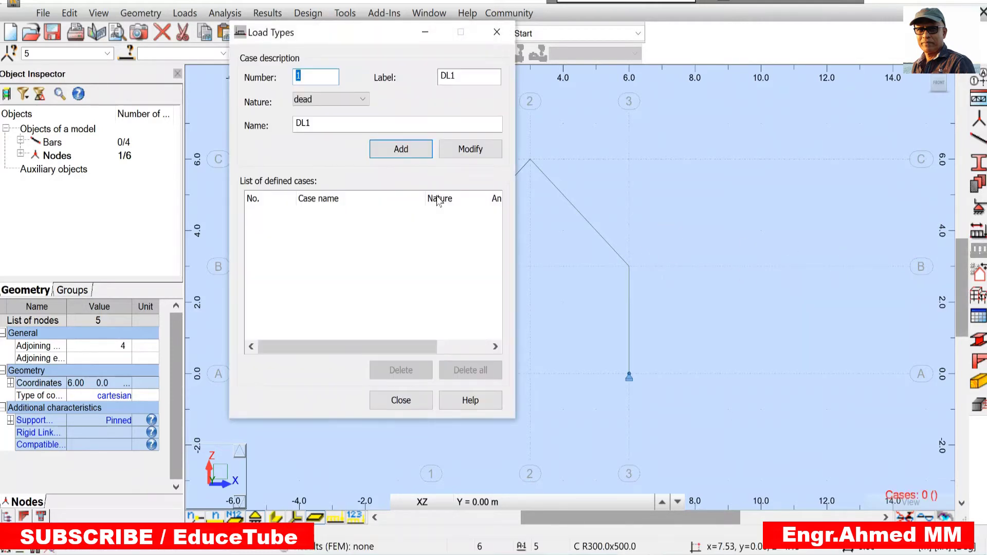
left_click(394, 145)
left_click(404, 400)
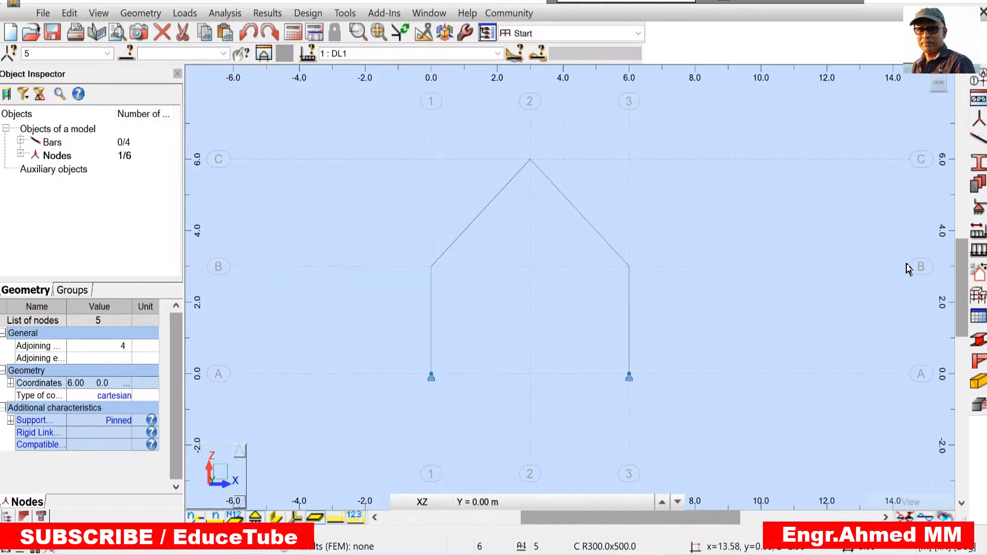
left_click(977, 254)
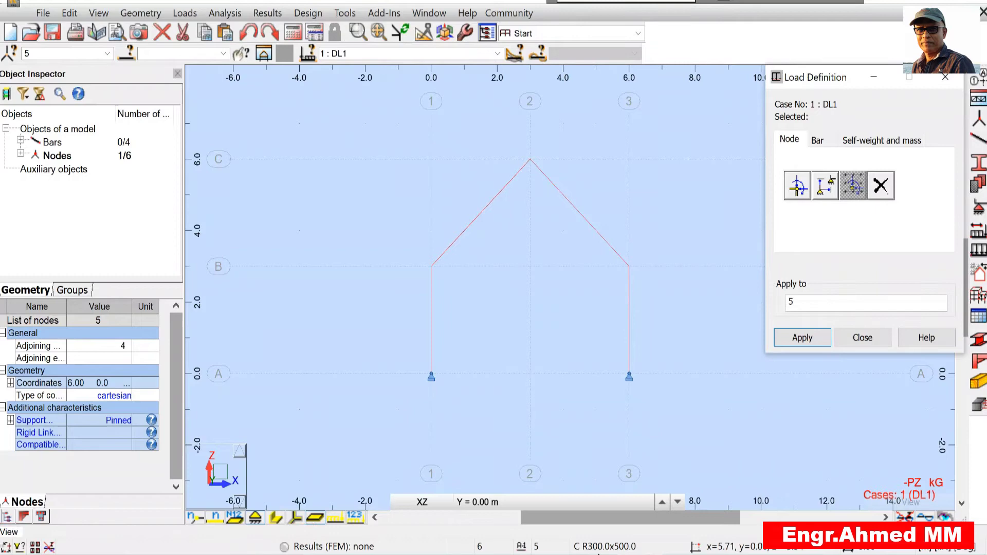
key("alt+Tab")
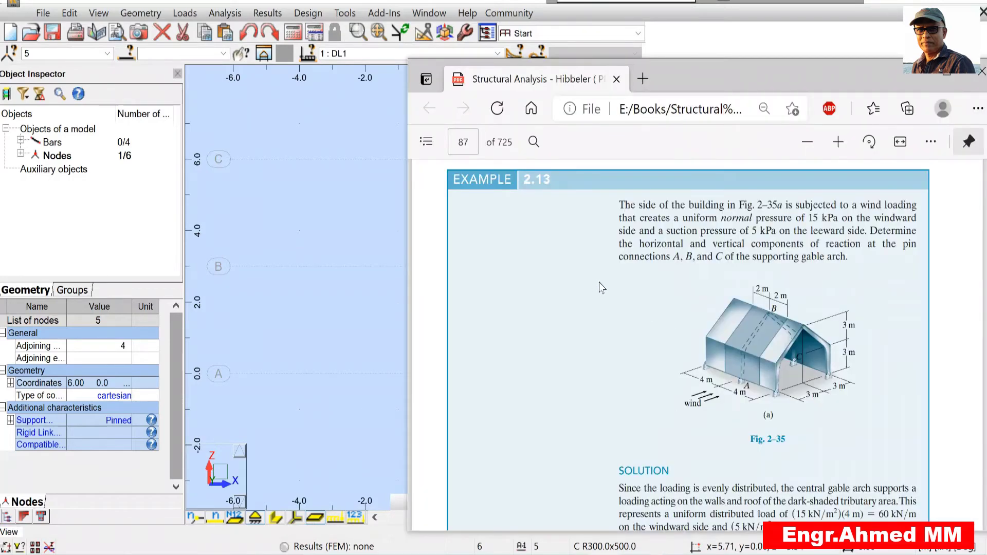
- Read Example 2.13's solution and Fig. 2-35b's 60 and 20 kN/m wind loads, then return to Robot
scroll(594, 288, "down", 1)
scroll(690, 274, "up", 1)
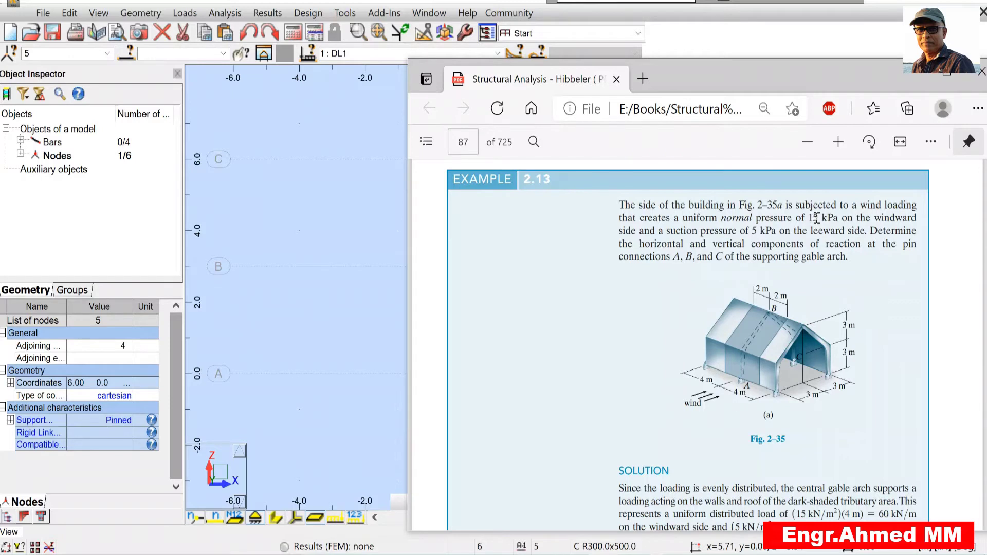
scroll(813, 248, "down", 1)
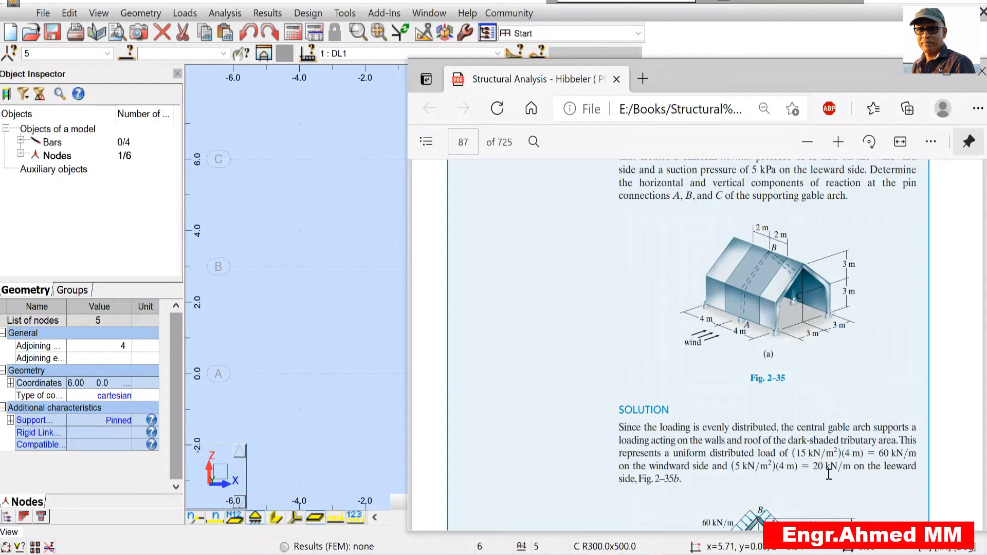
scroll(674, 372, "down", 1)
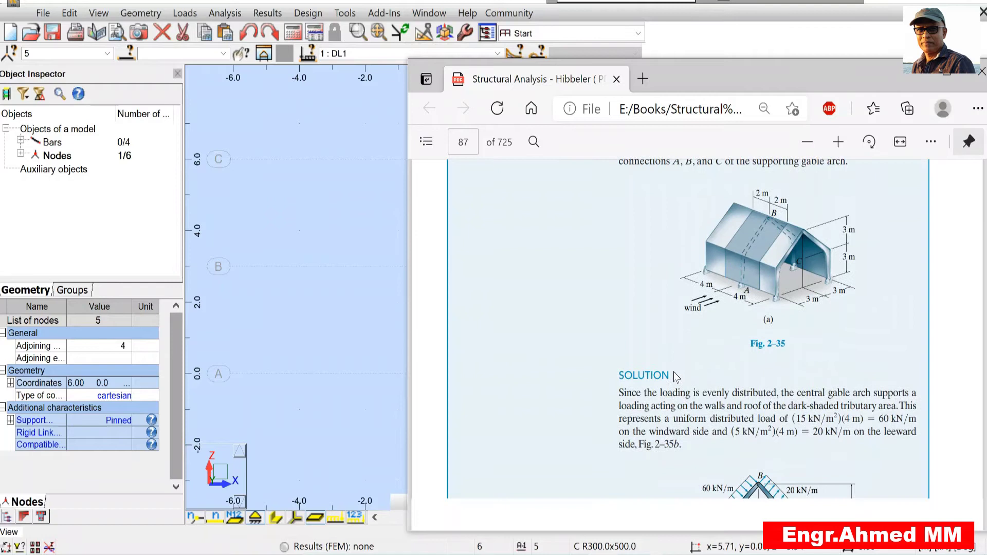
scroll(673, 372, "down", 3)
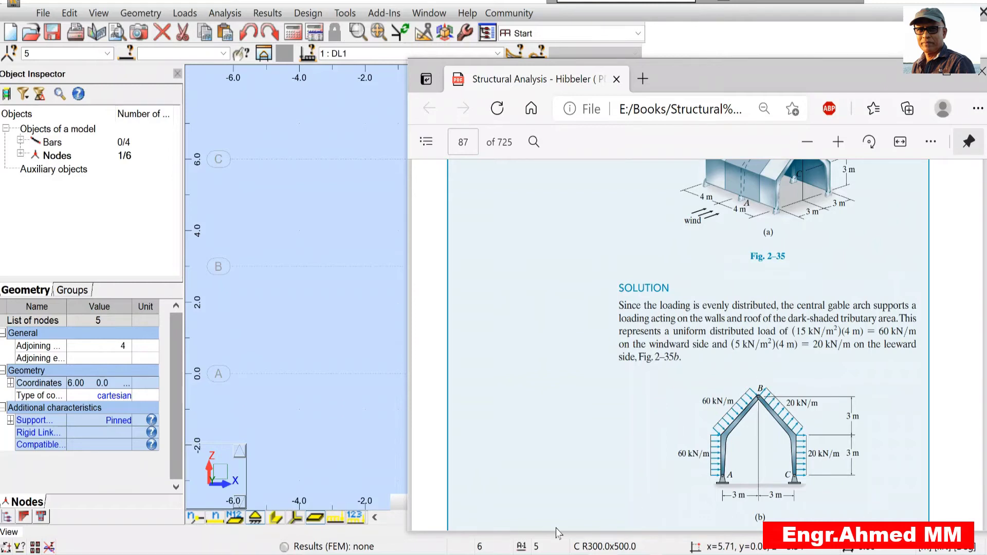
left_click(381, 431)
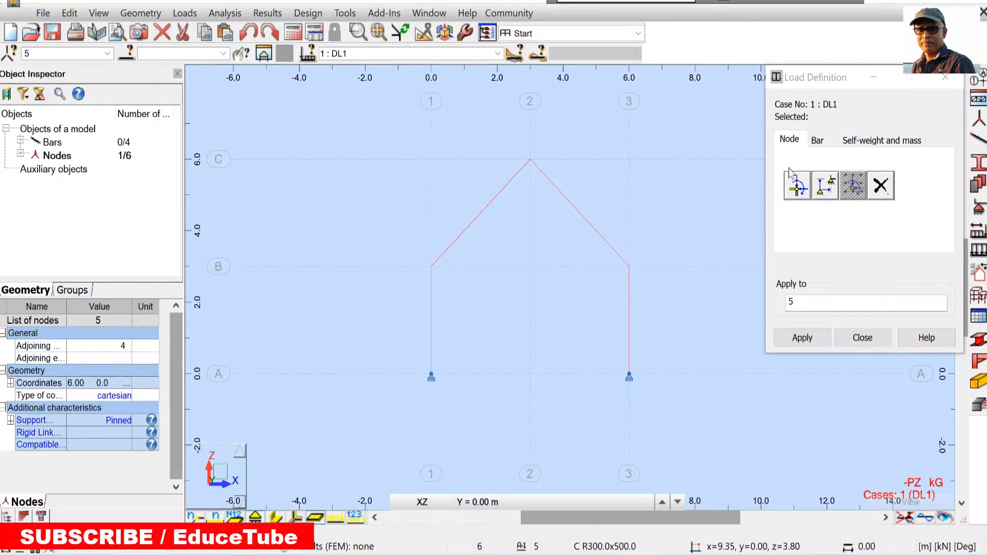
- Apply a 60 kN/m global horizontal uniform load (X=60, Z=0) to the left column
left_click(819, 141)
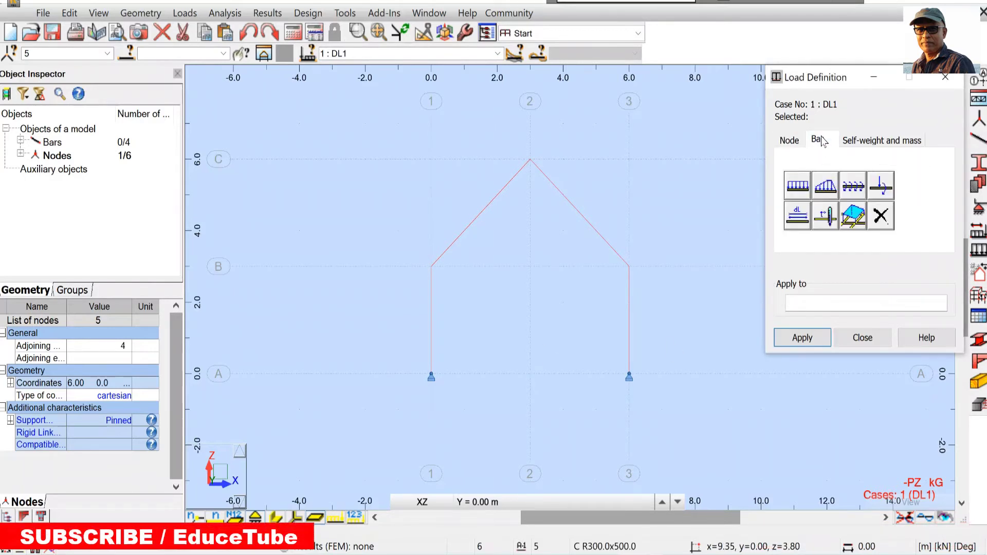
left_click(804, 190)
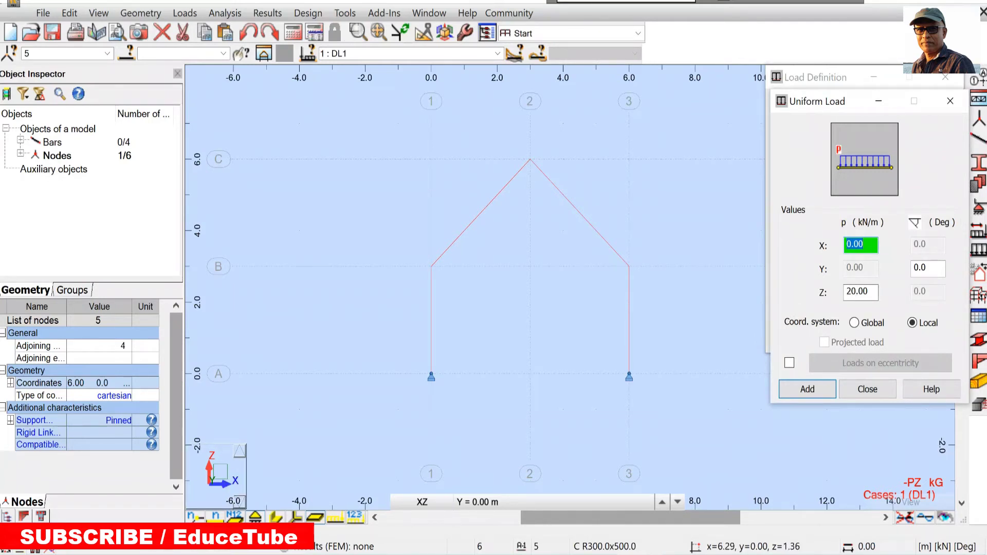
left_click(853, 292)
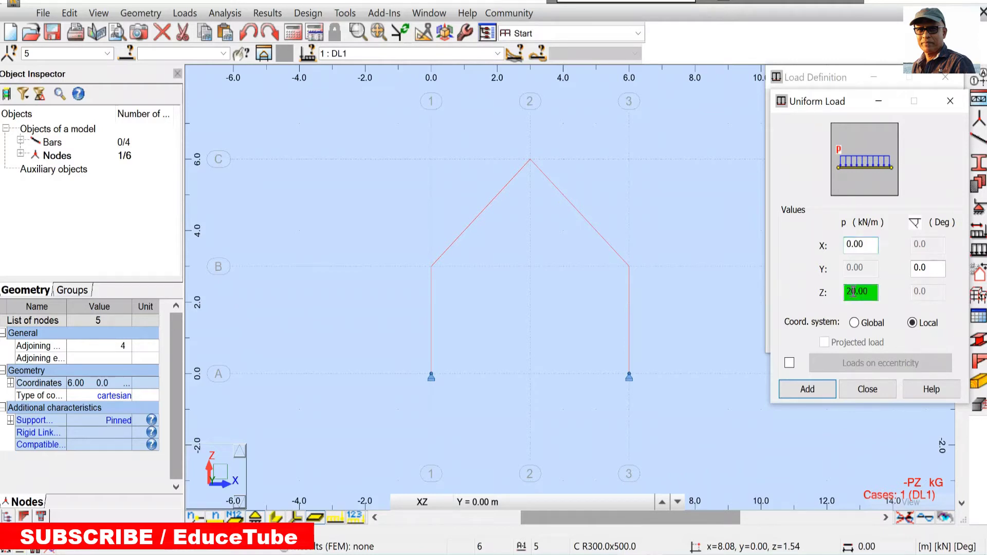
type("0")
left_click(846, 242)
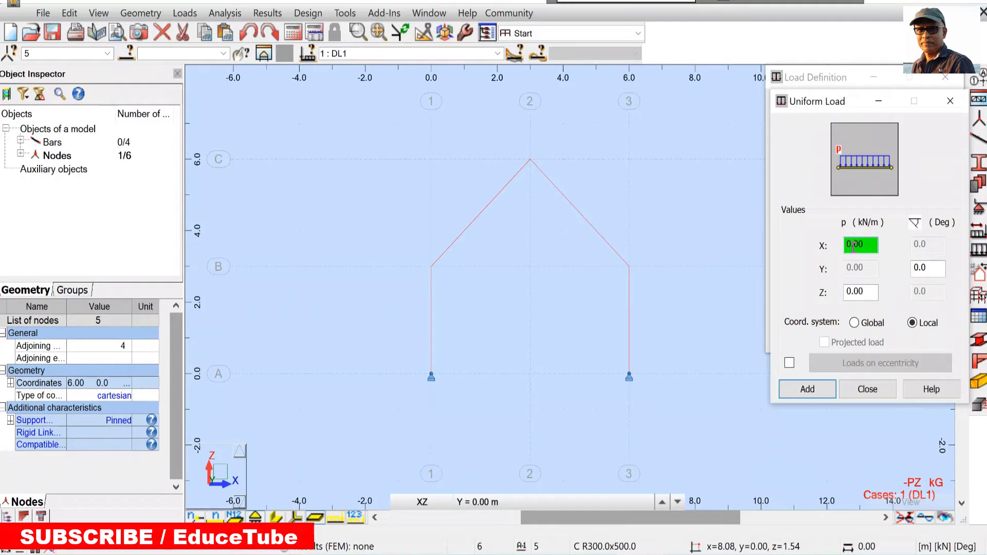
type("6")
left_click(855, 323)
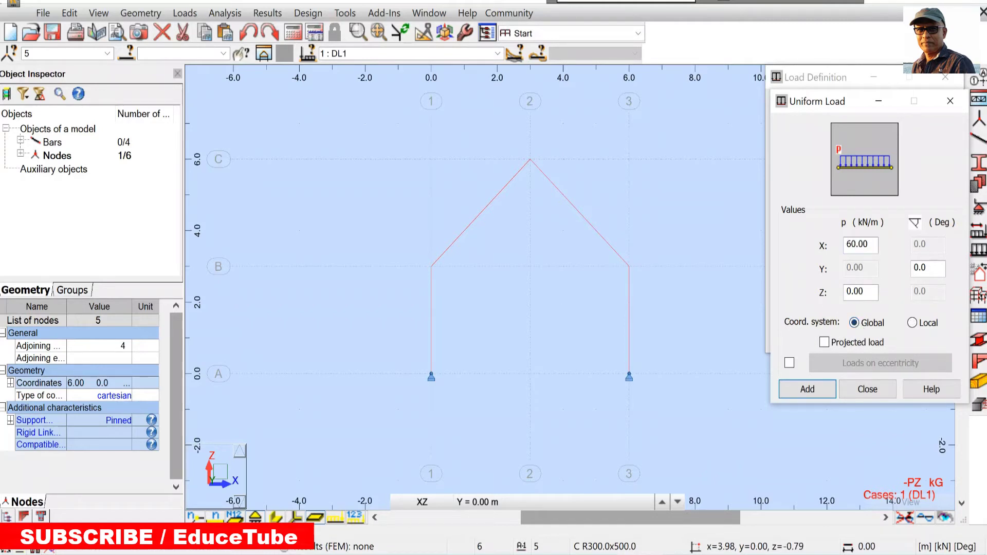
left_click(796, 393)
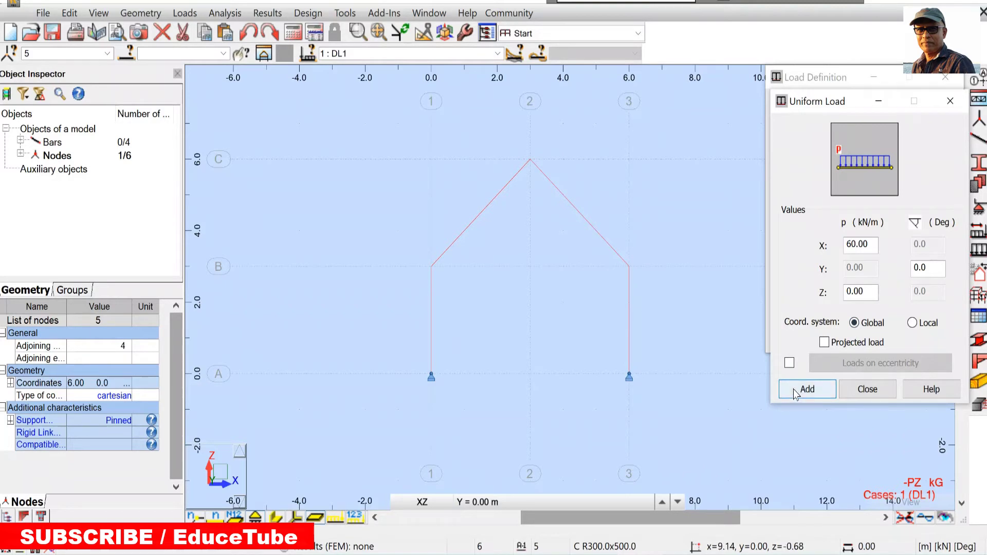
left_click(432, 321)
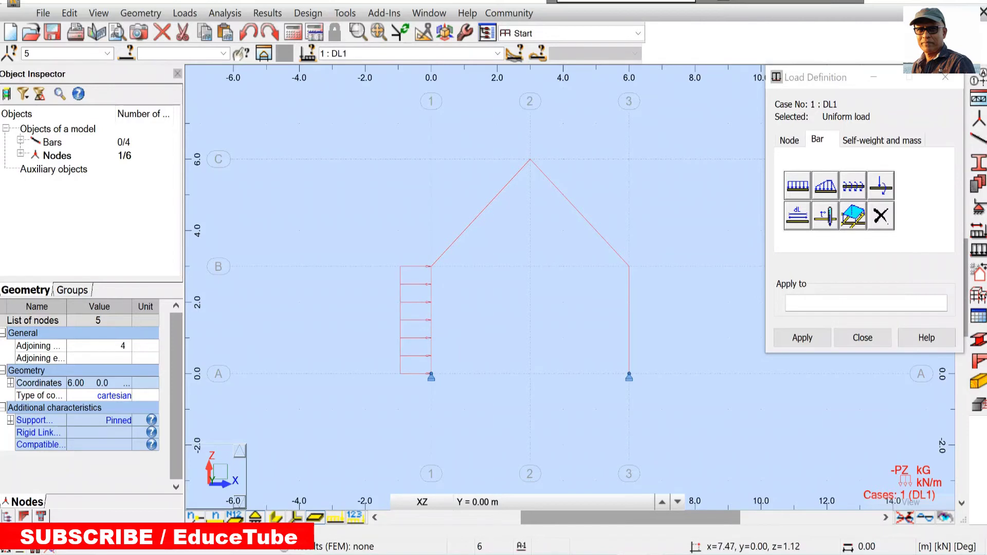
- Apply a 20 kN/m horizontal uniform load (X=20) to the right column
left_click(797, 186)
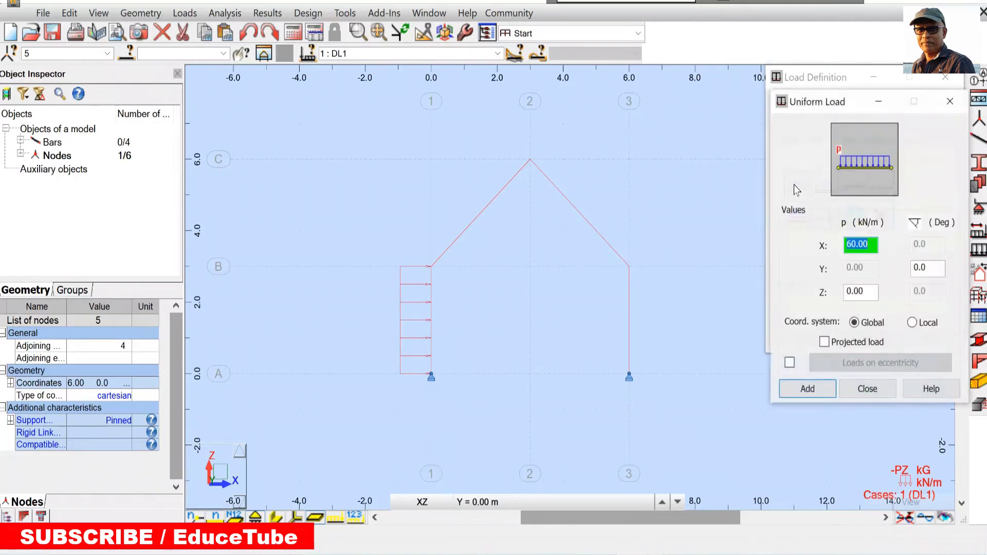
left_click(853, 245)
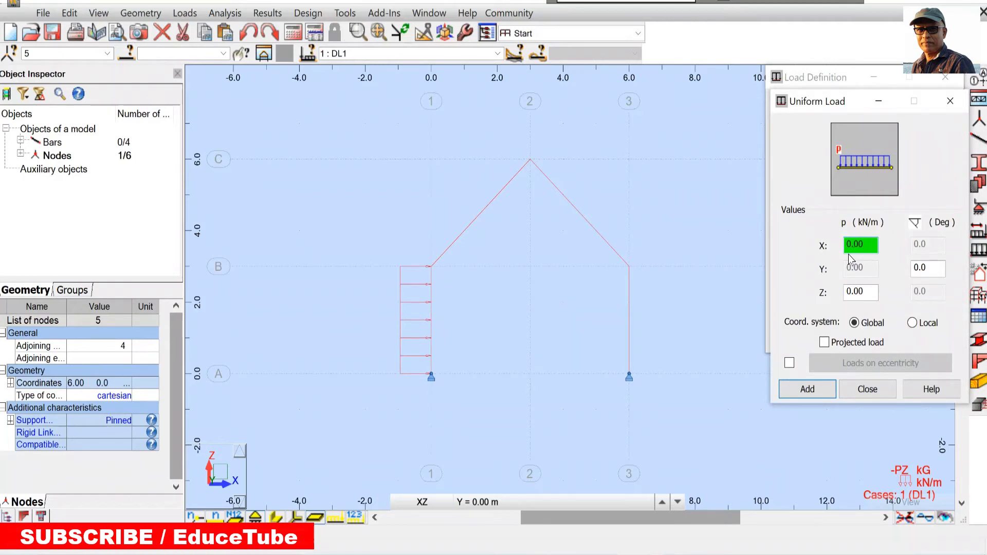
type("2")
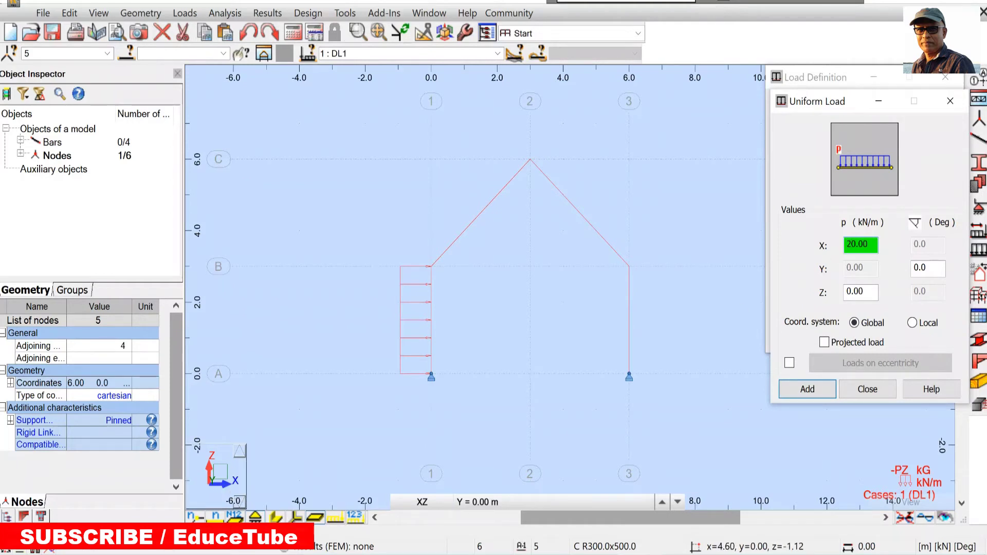
left_click(786, 395)
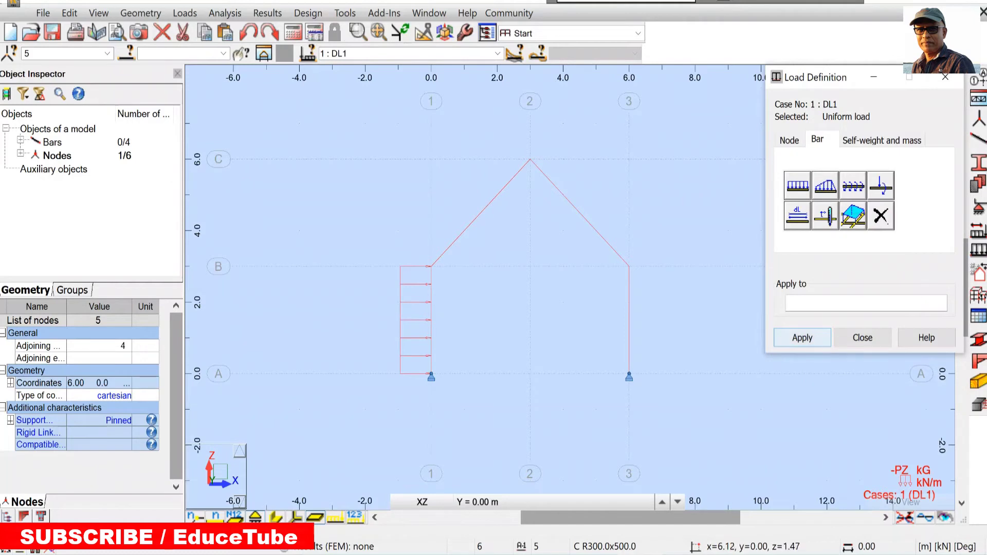
left_click(629, 320)
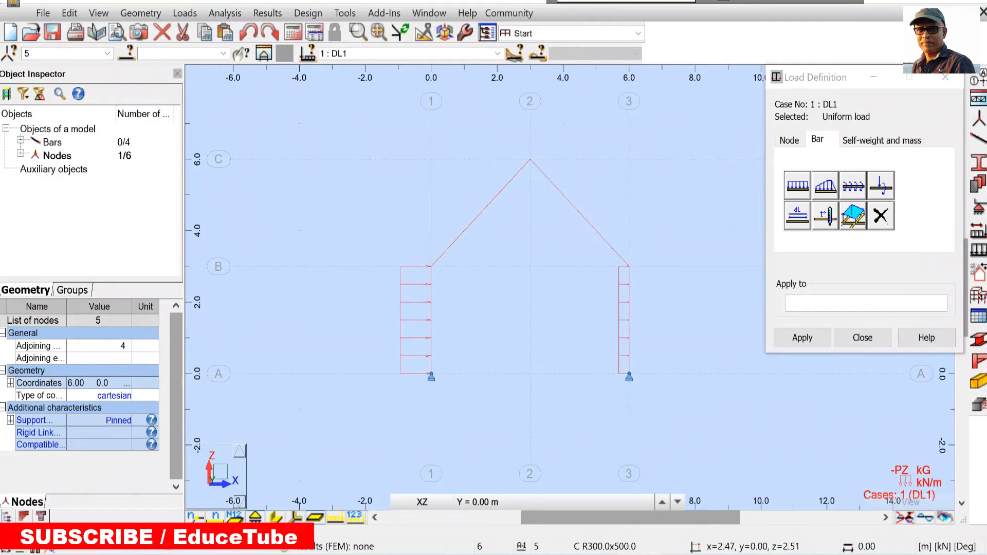
- Show bar local axes and apply a local Z=-60 kN/m uniform load to the left roof bar
left_click(297, 518)
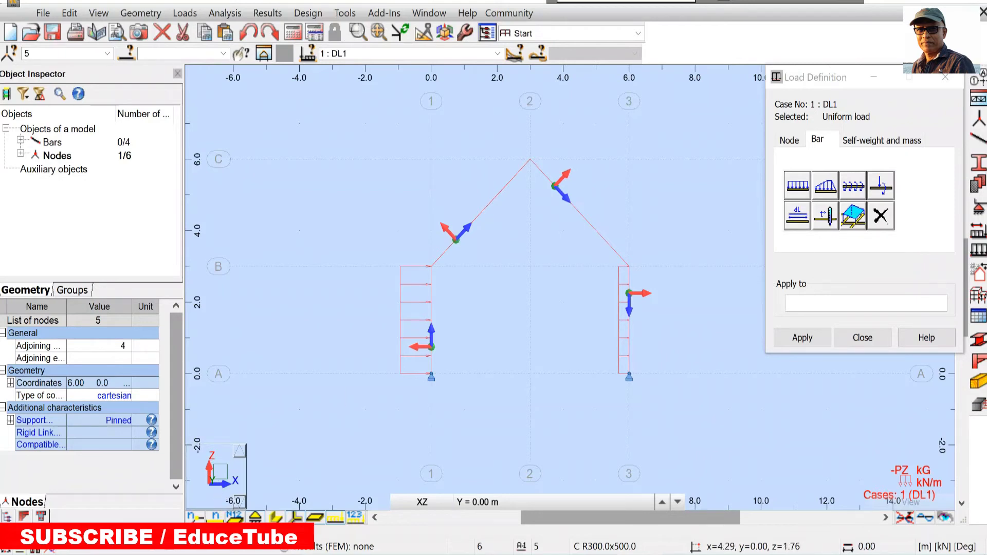
left_click(798, 183)
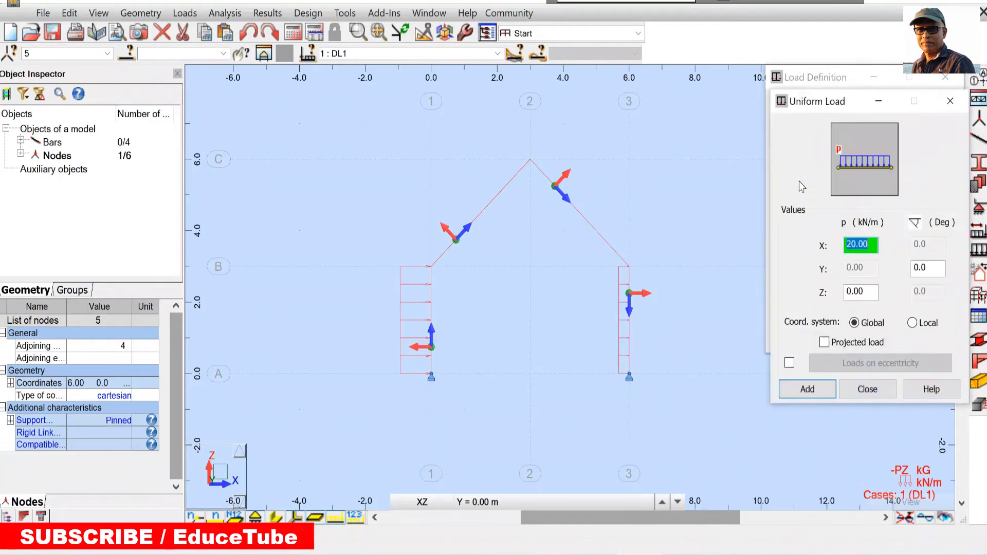
left_click(853, 244)
key("BackSpace")
left_click(851, 291)
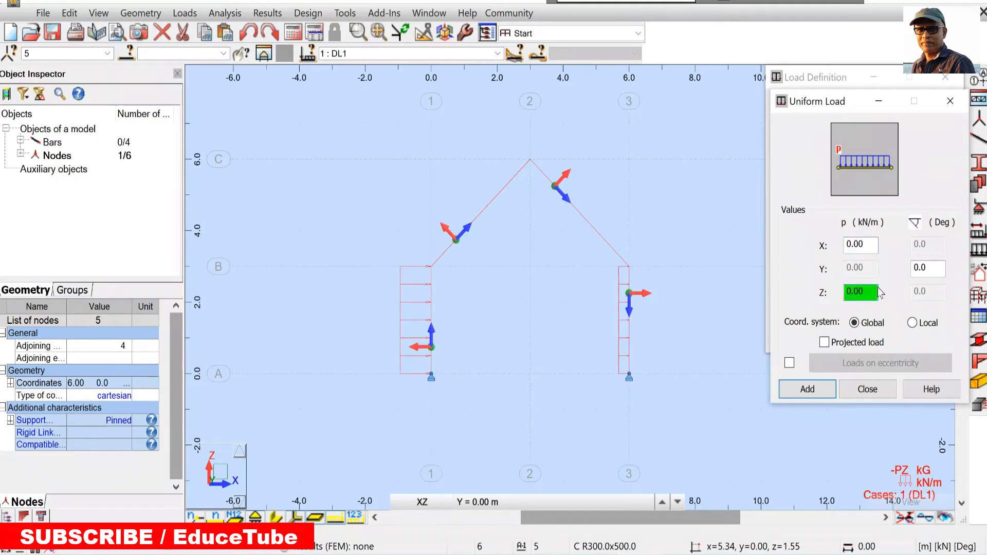
key("BackSpace")
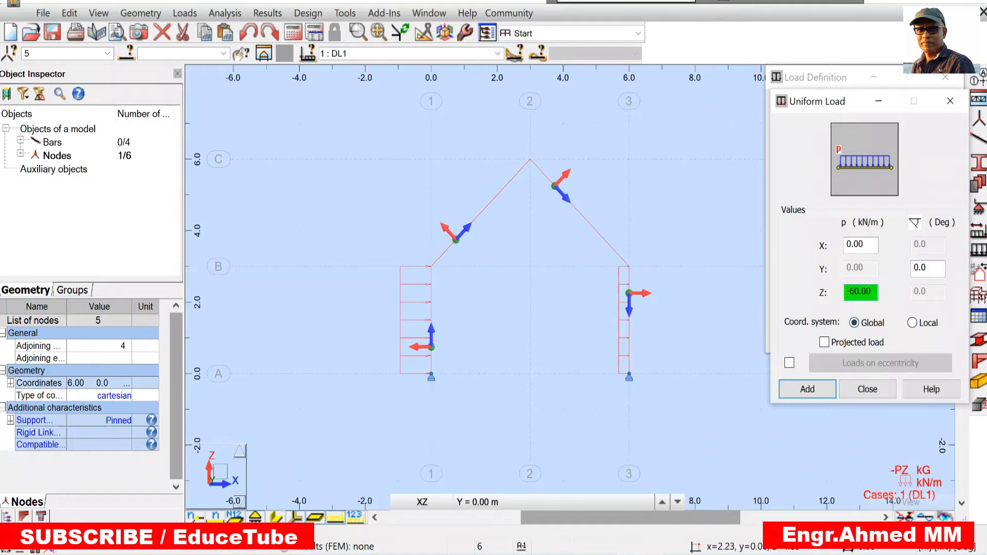
left_click(912, 323)
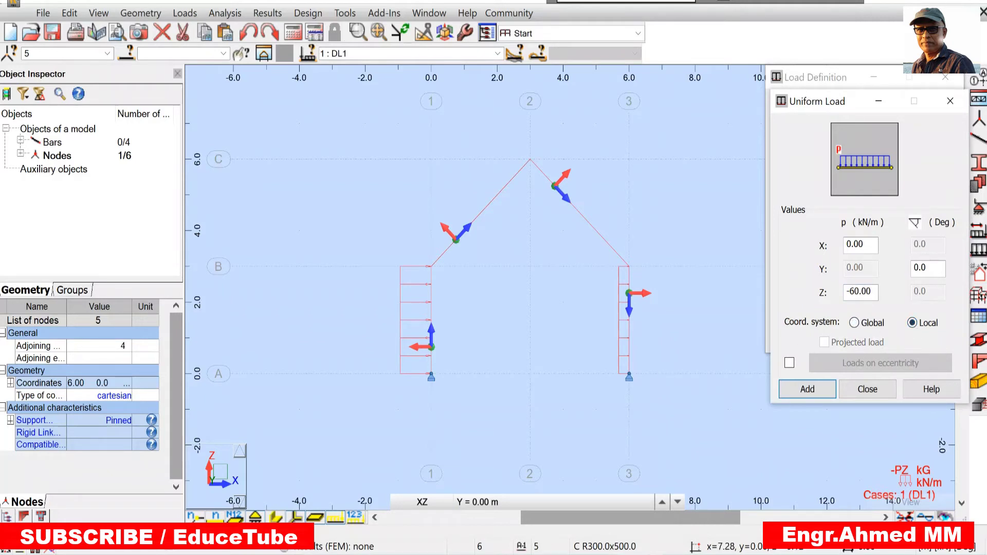
left_click(807, 390)
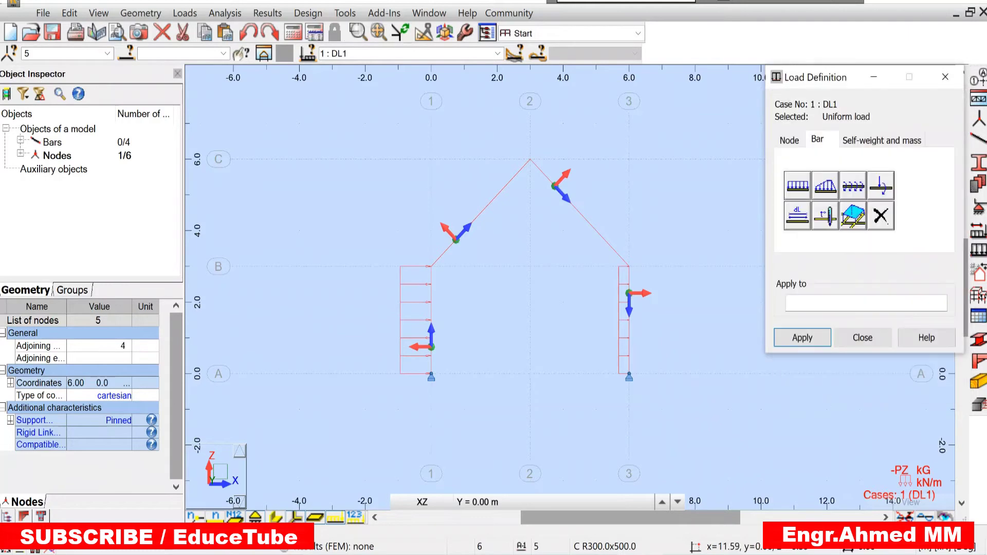
left_click(494, 198)
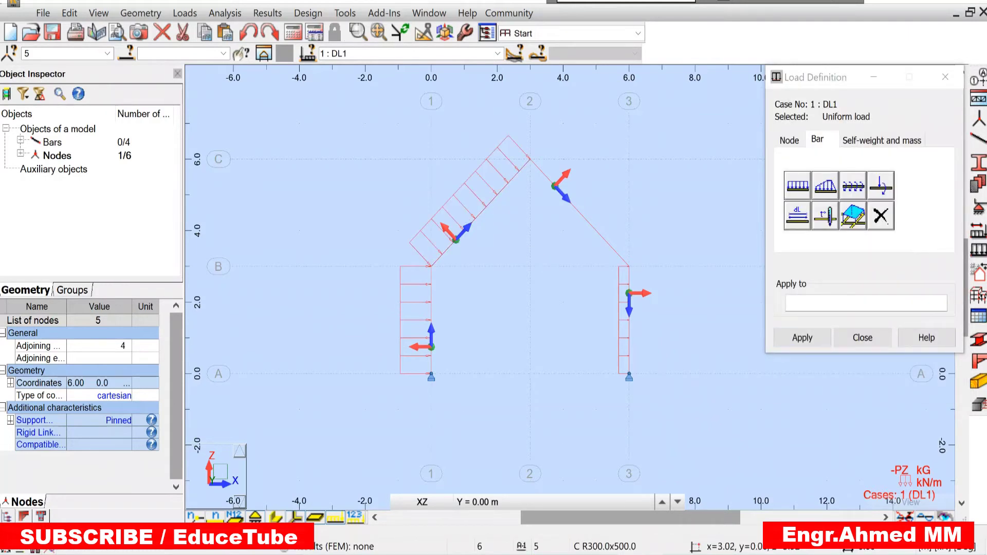
- Apply a local Z=20 kN/m uniform load to the right roof bar, then close Load Definition
left_click(798, 186)
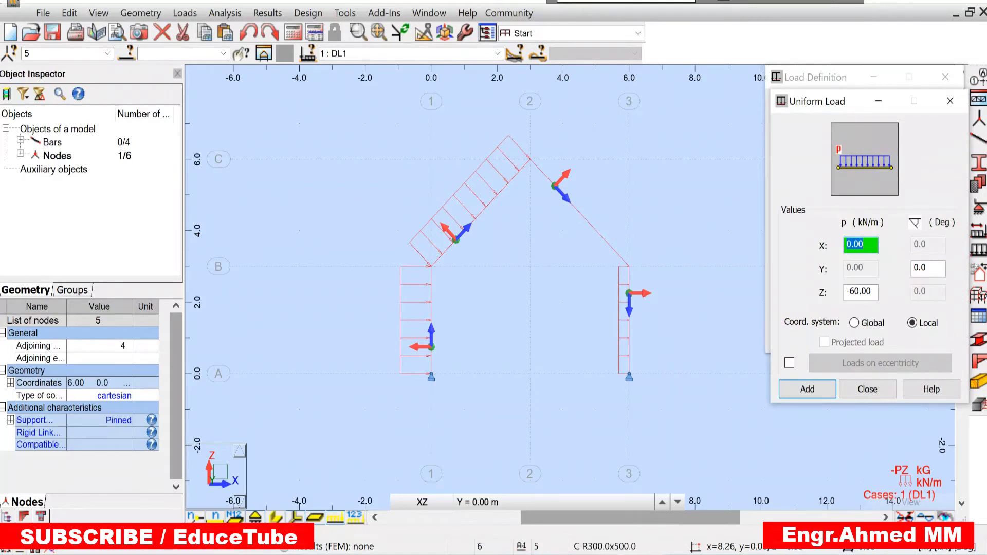
key("alt+Tab")
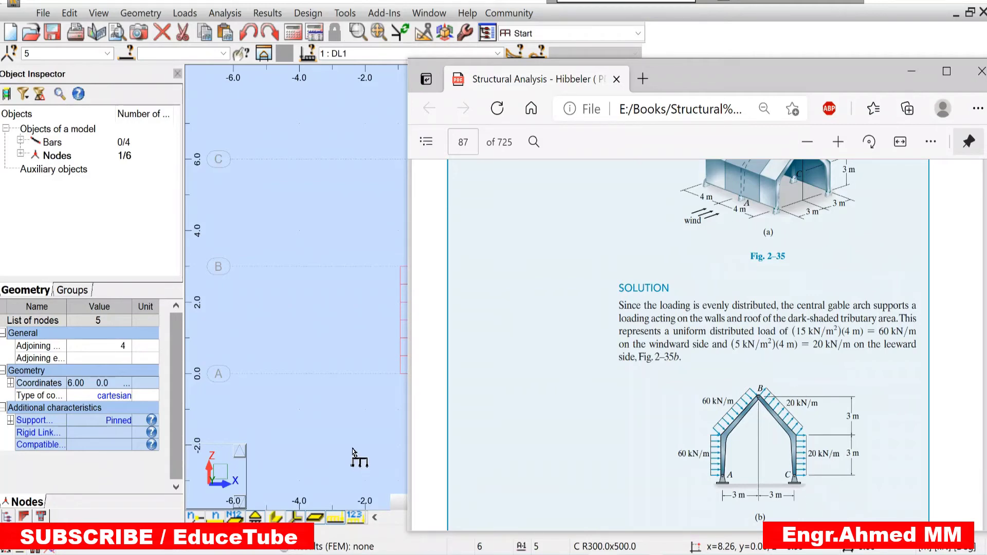
key("alt+Tab")
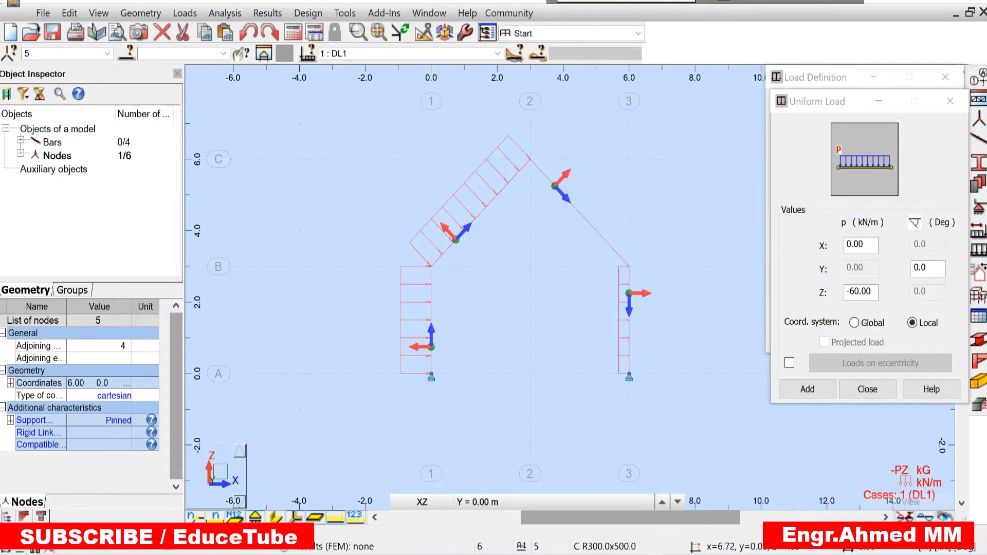
double_click(855, 291)
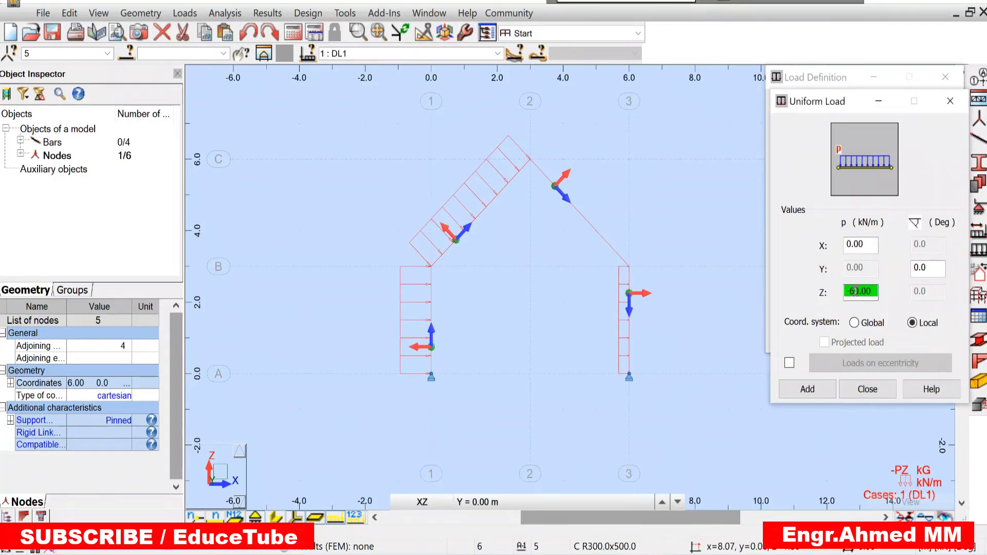
key("BackSpace")
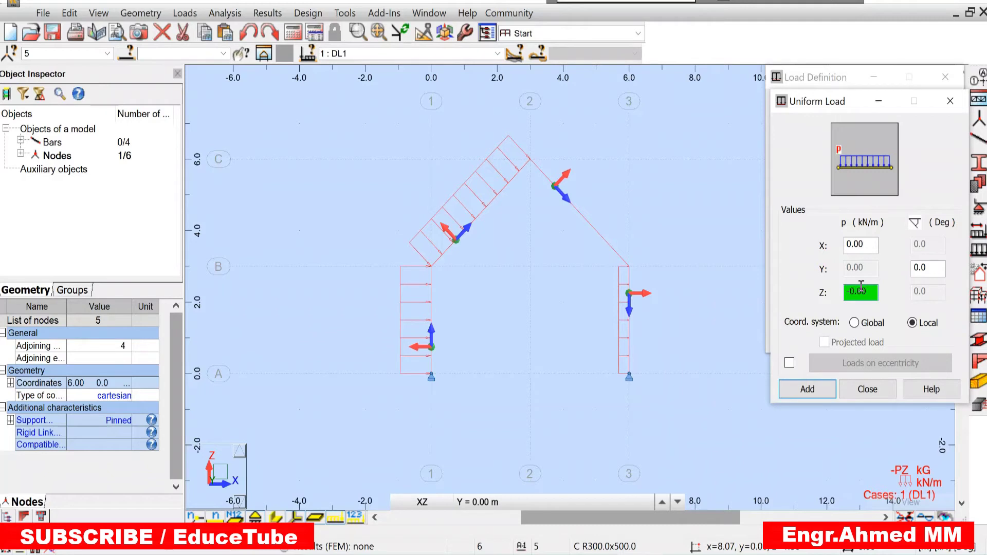
type("2")
key("Left")
key("BackSpace")
left_click(806, 389)
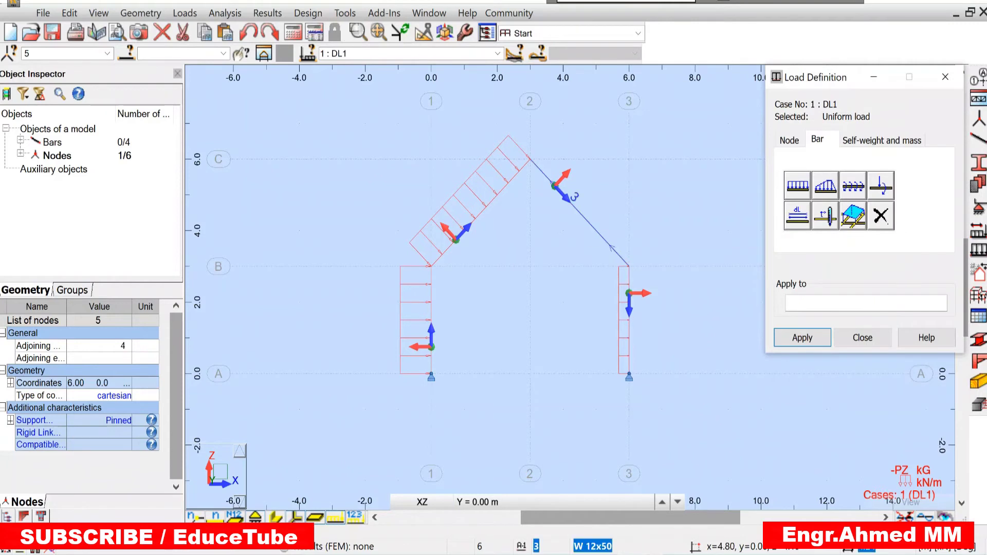
left_click(589, 223)
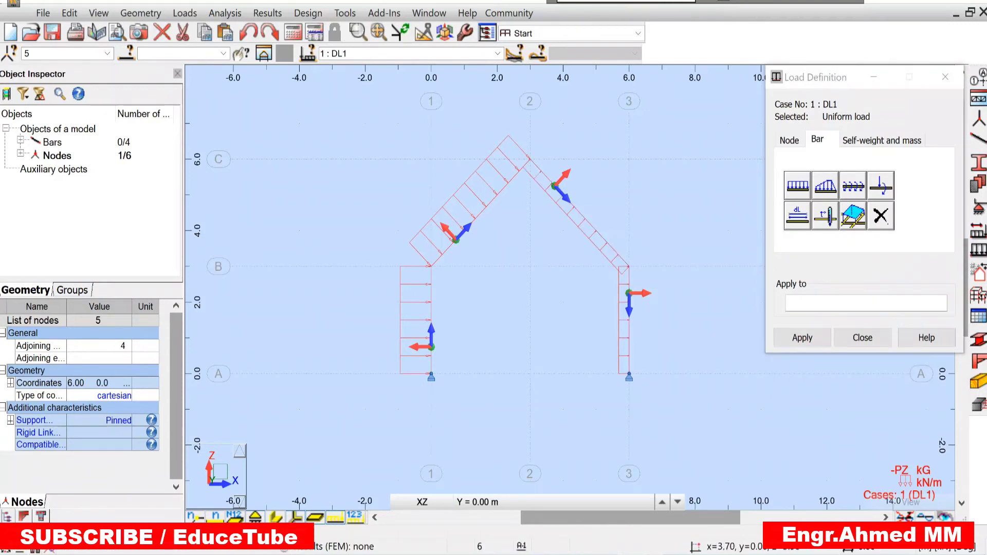
left_click(859, 337)
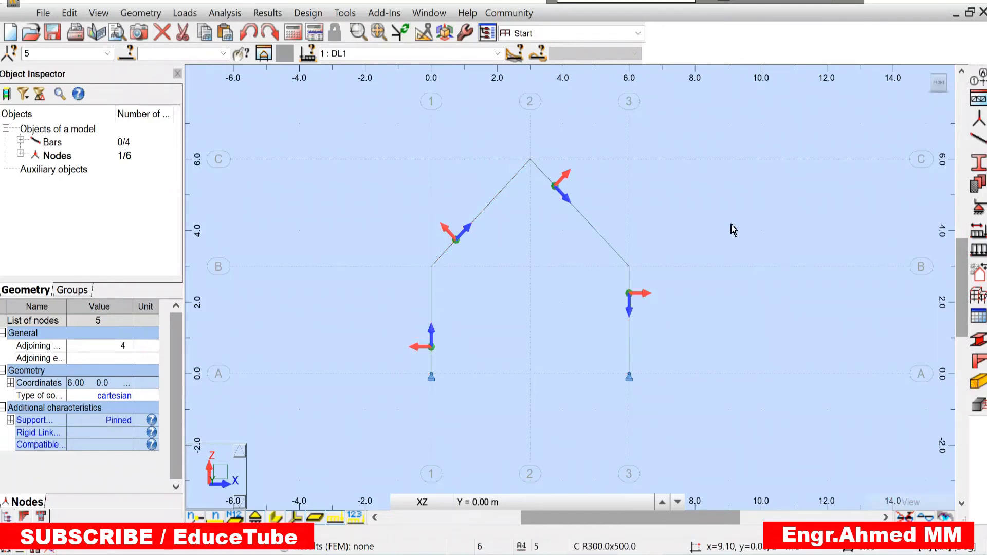
- Hide local axes and delete the self-weight row from the DL1 load table
left_click(298, 515)
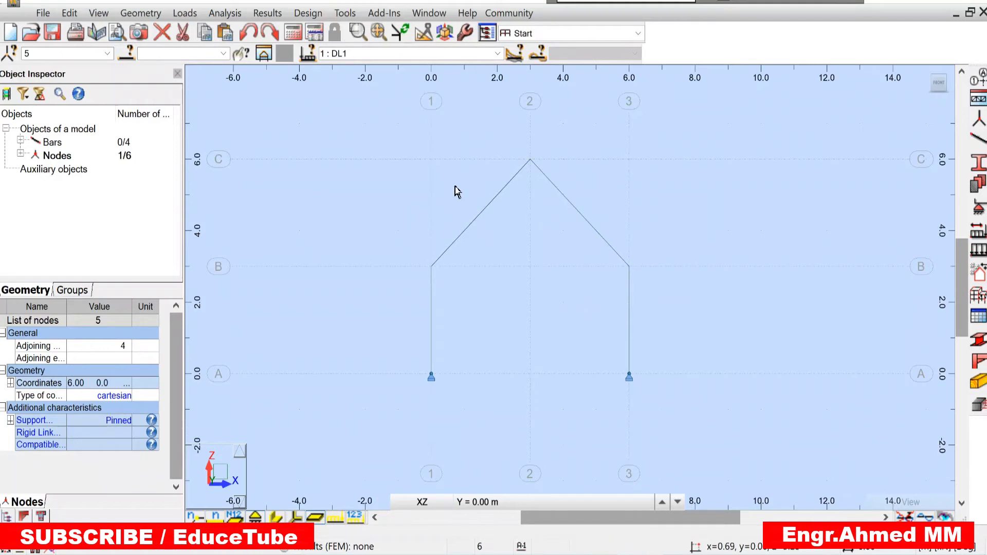
left_click(186, 14)
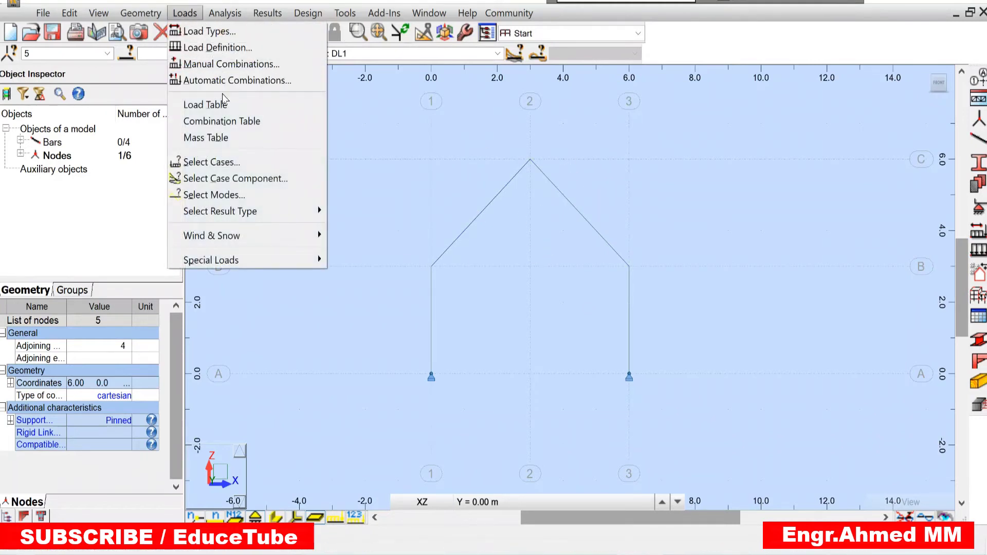
left_click(224, 105)
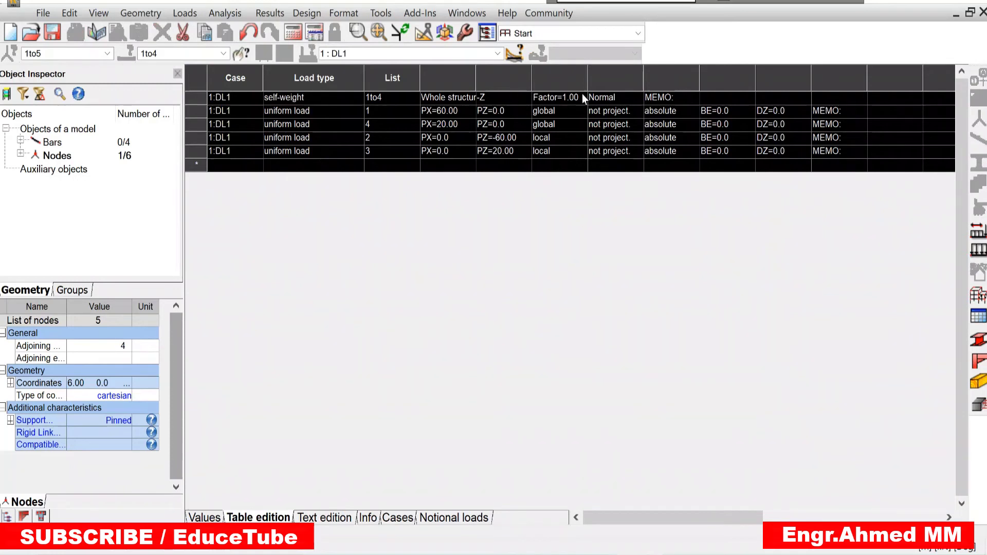
left_click(196, 97)
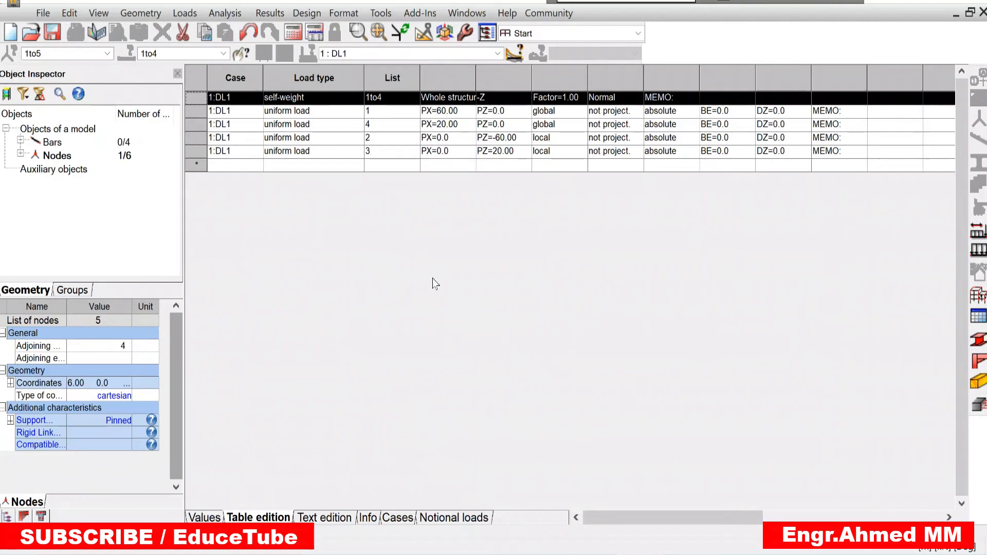
key("Delete")
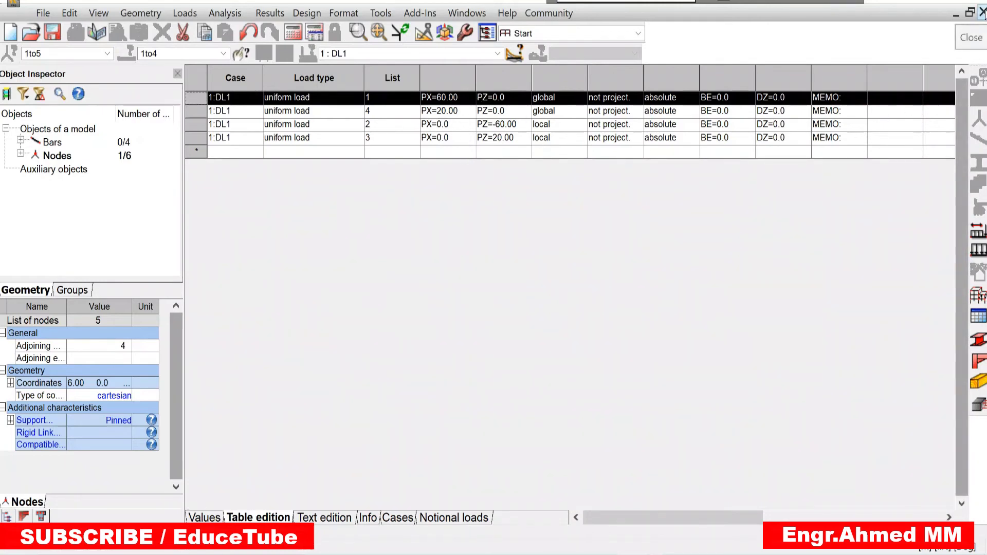
left_click(982, 12)
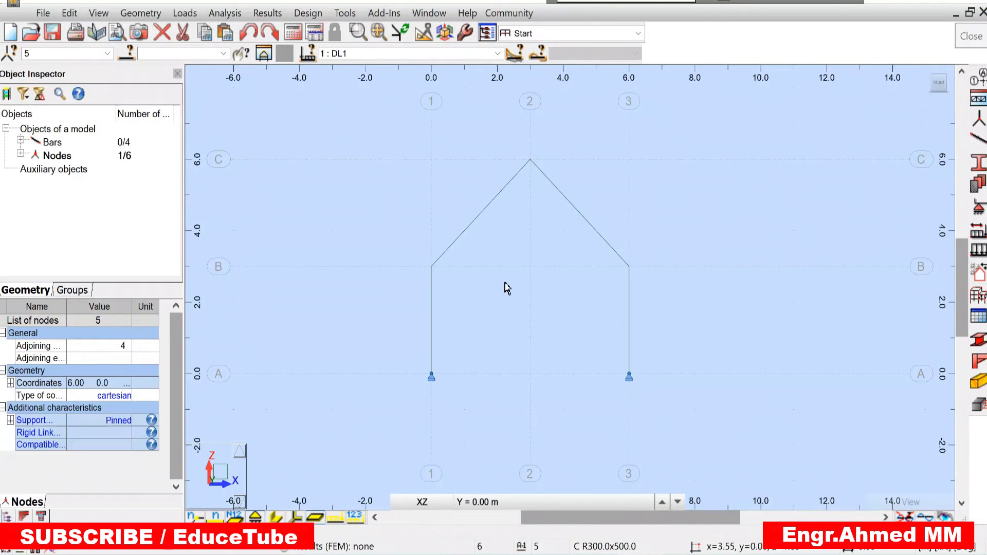
- Run the calculation, answering Yes to the isolated-node and instability prompts, and dismiss the messages
scroll(558, 306, "up", 1)
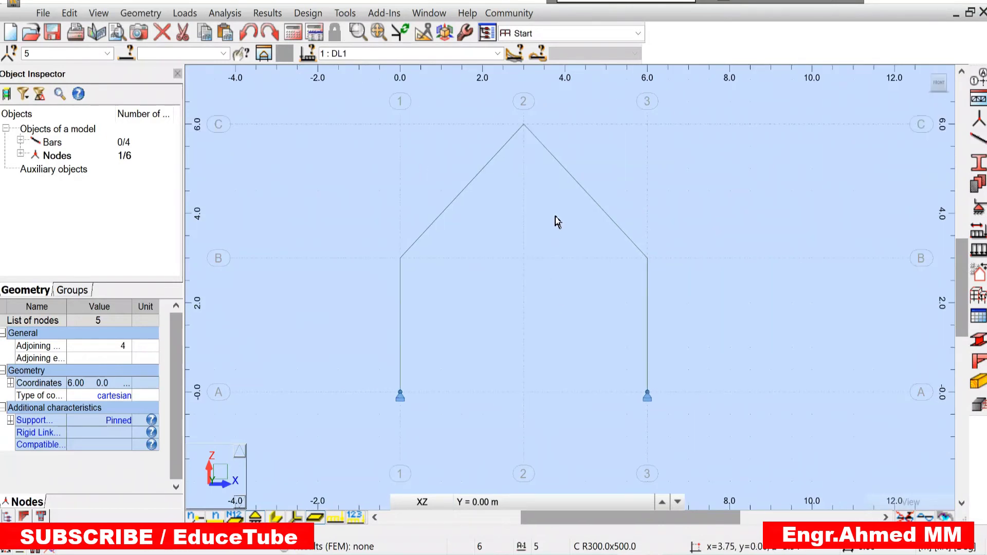
left_click(292, 34)
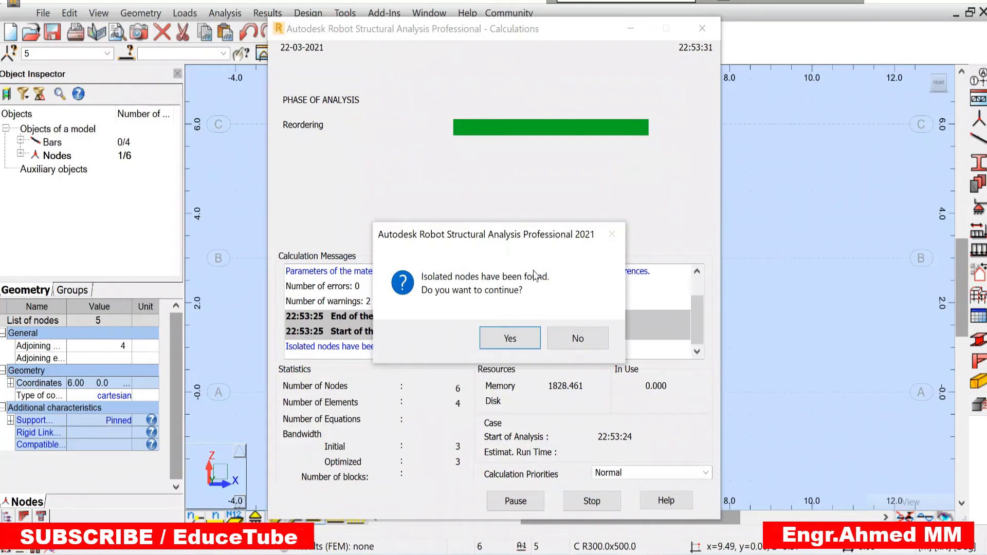
left_click(503, 340)
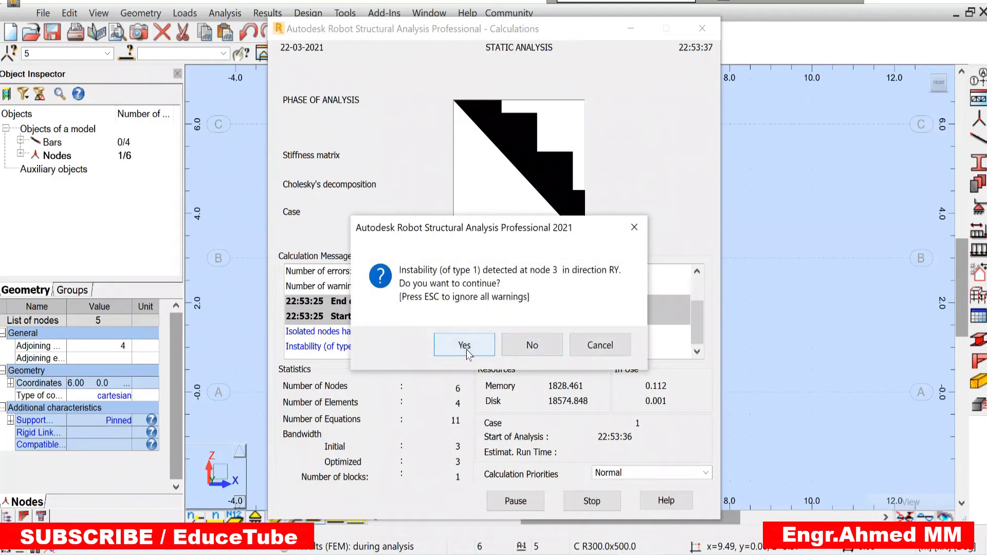
left_click(464, 352)
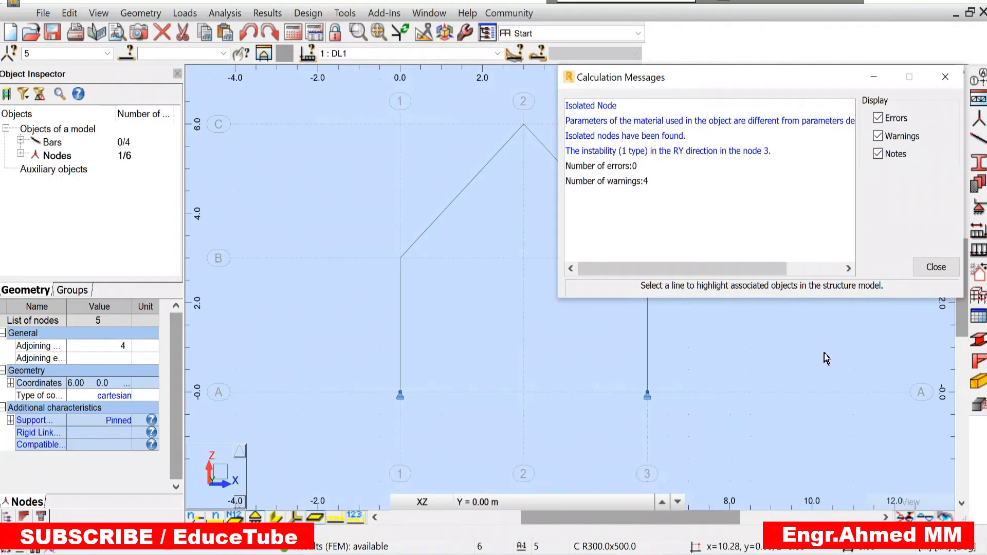
left_click(935, 267)
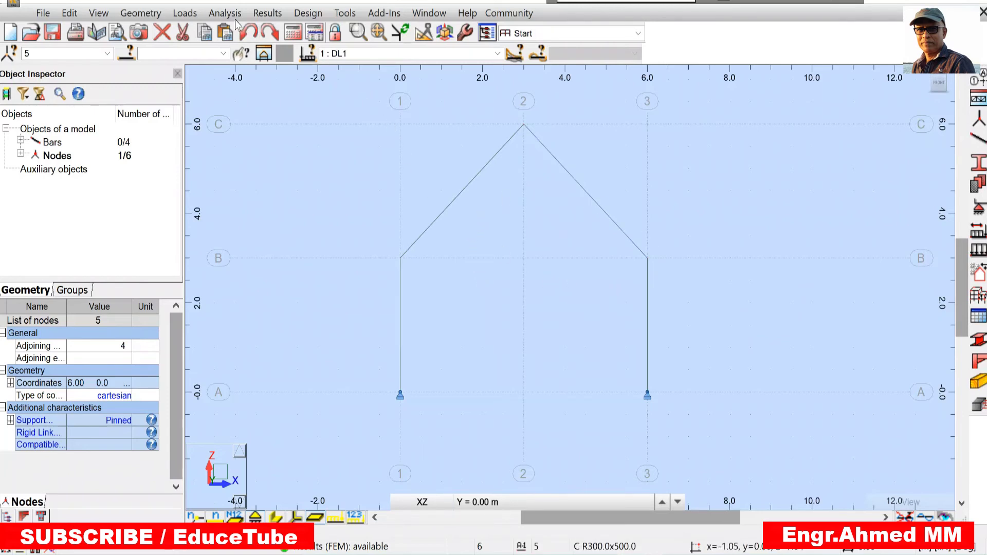
- Turn on reaction descriptions as text labels in Diagrams, apply, and close the dialog
left_click(266, 14)
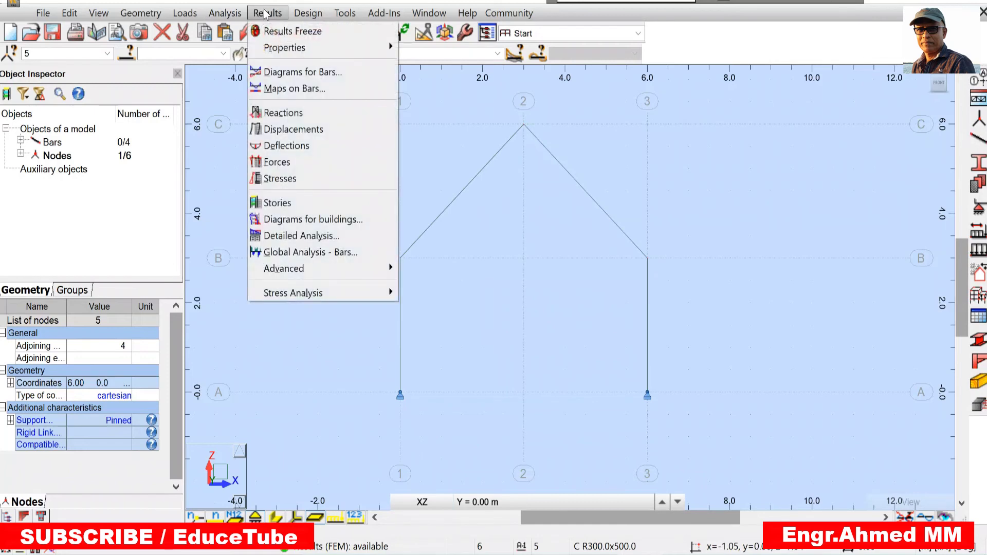
left_click(312, 74)
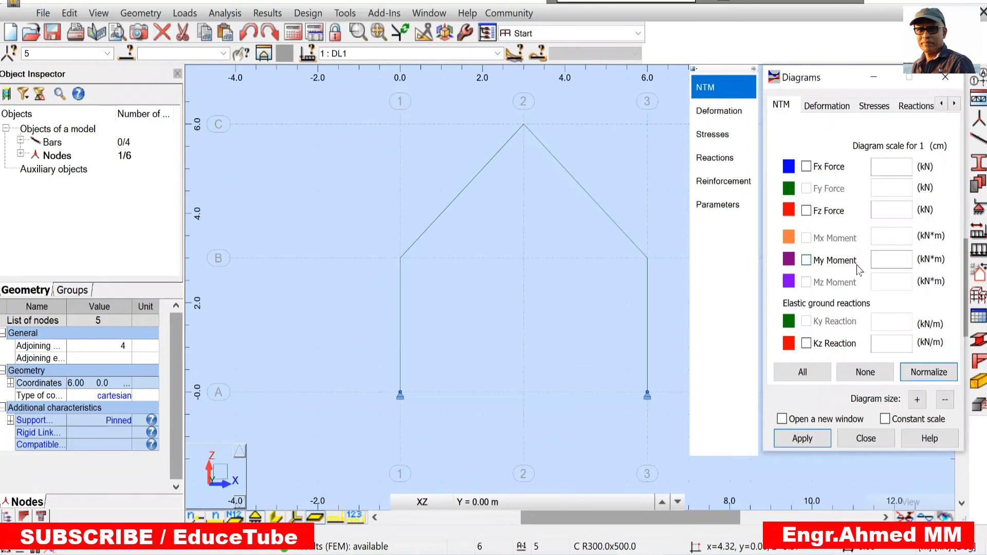
left_click(916, 105)
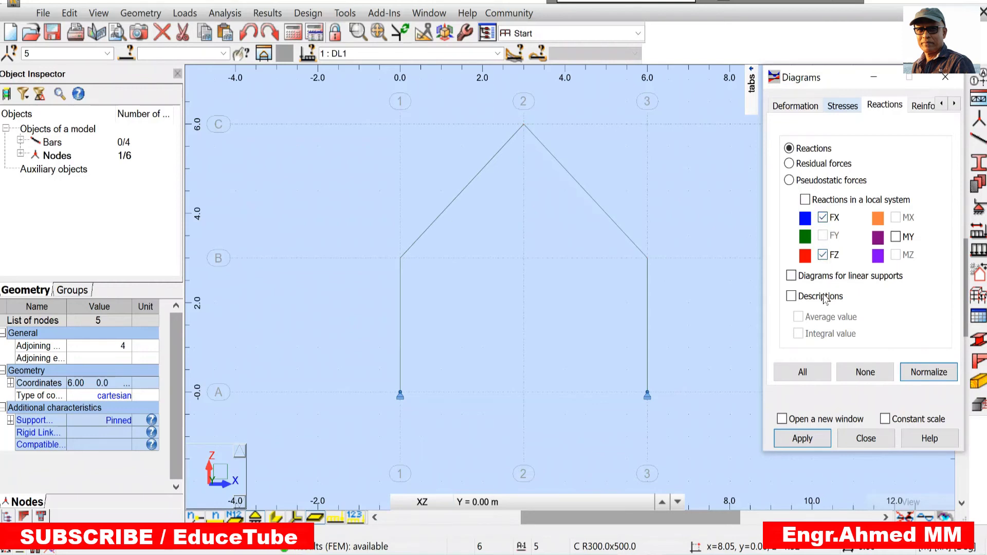
left_click(792, 297)
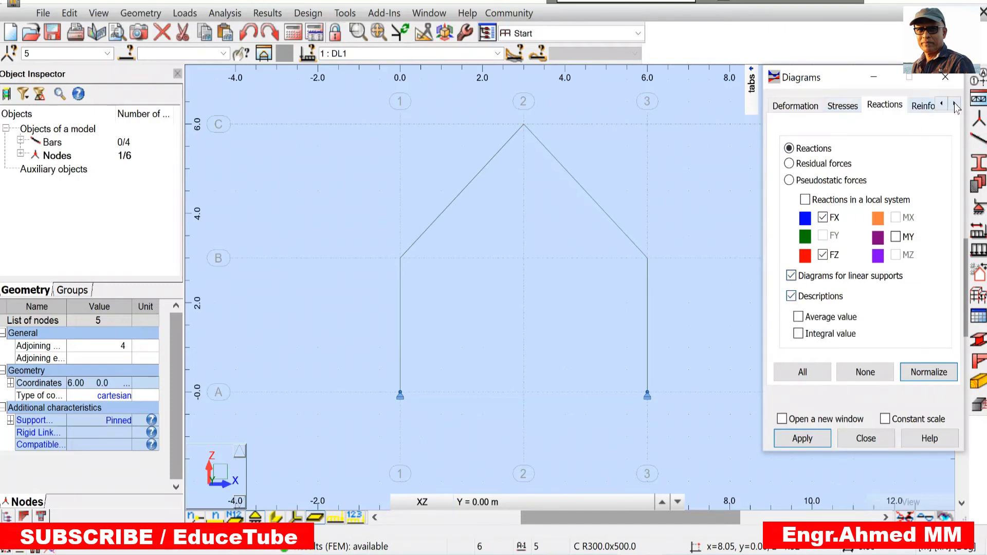
left_click(955, 105)
left_click(928, 106)
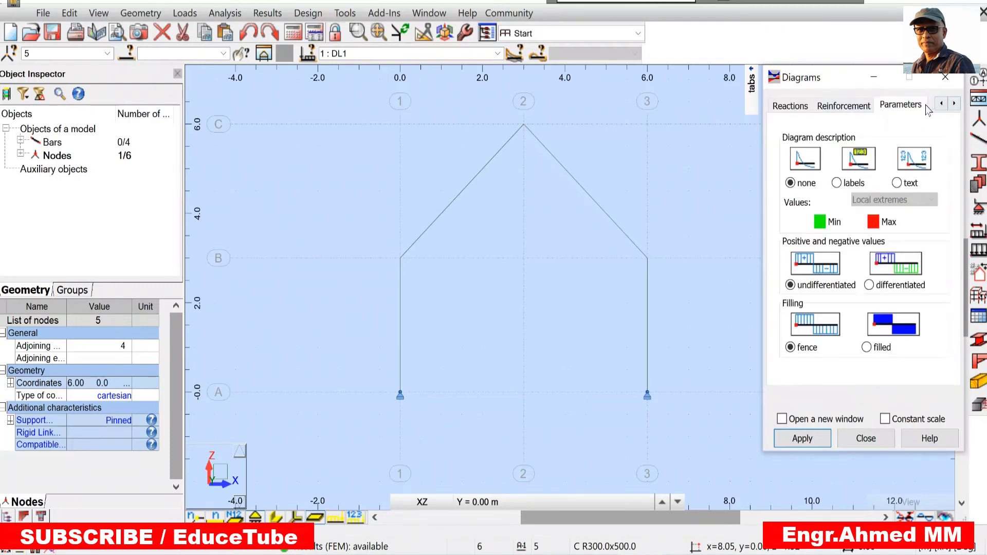
left_click(898, 183)
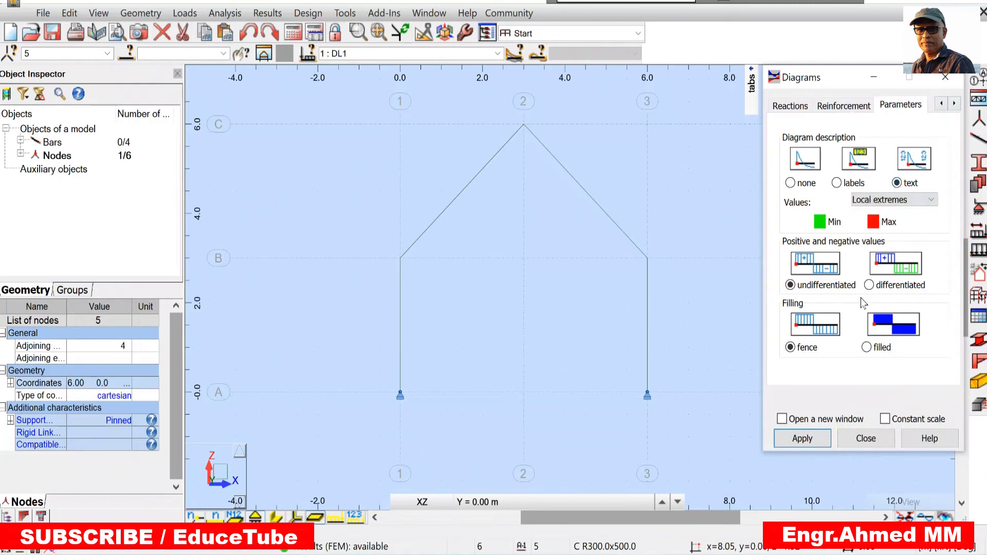
left_click(796, 441)
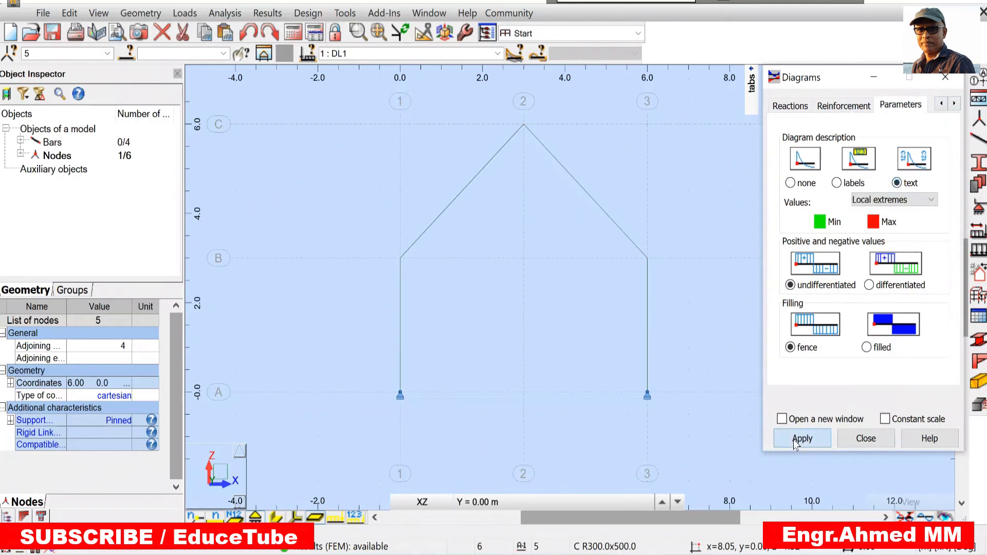
left_click(860, 441)
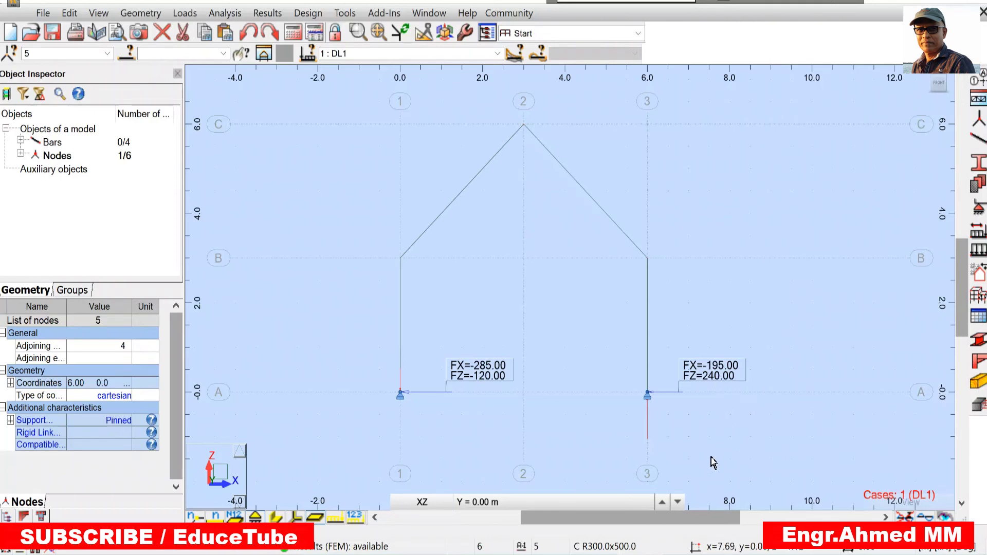
mouse_move(602, 552)
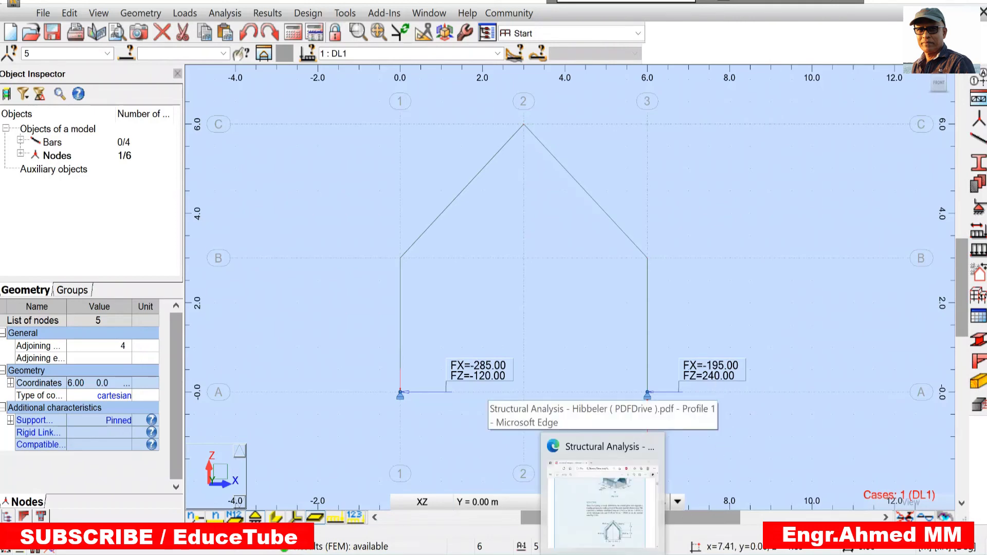
- Place the Hibbeler PDF beside the model and scroll to page 88's reactions (Ax=285, Cy=240 kN)
left_click(601, 494)
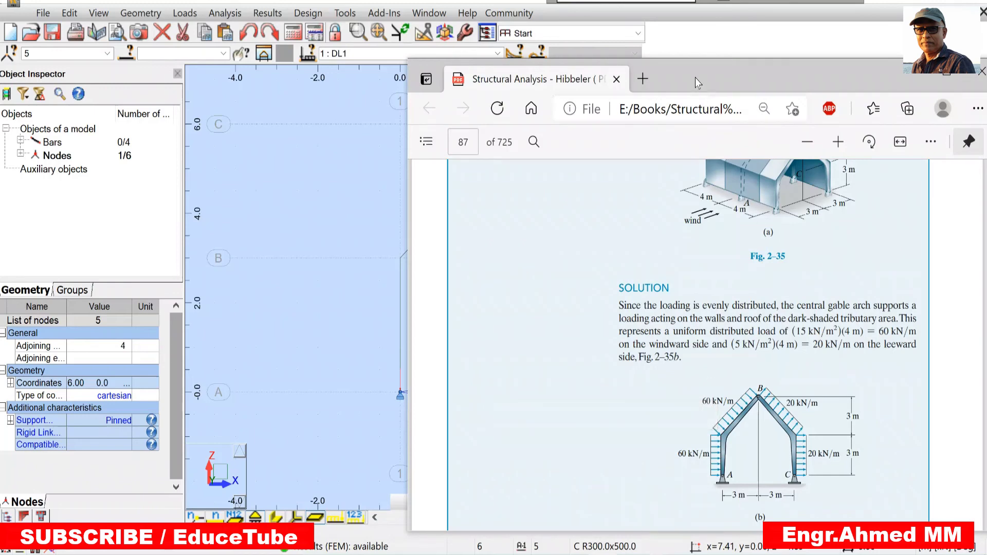
left_click_drag(696, 75, 814, 44)
scroll(767, 173, "down", 3)
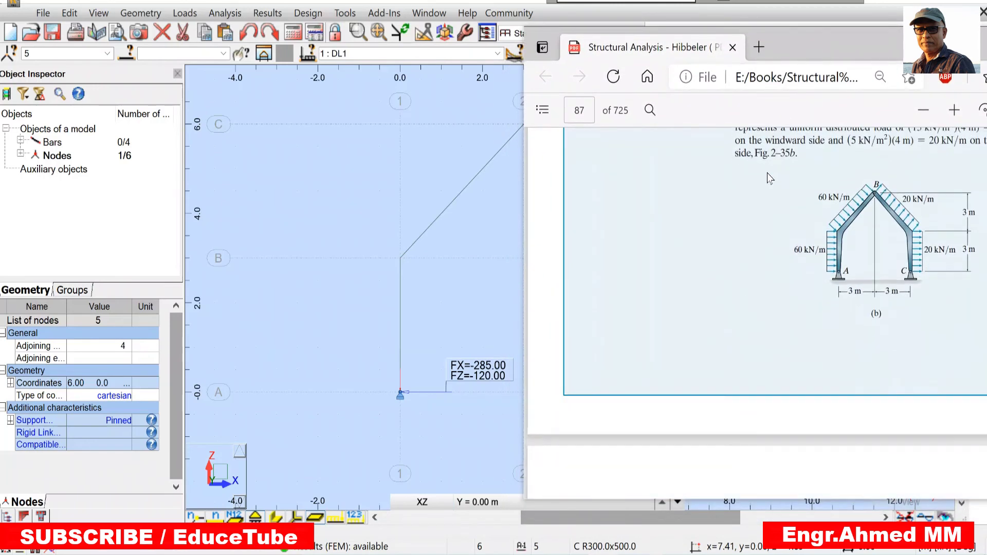
scroll(785, 186, "down", 4)
scroll(298, 183, "down", 2)
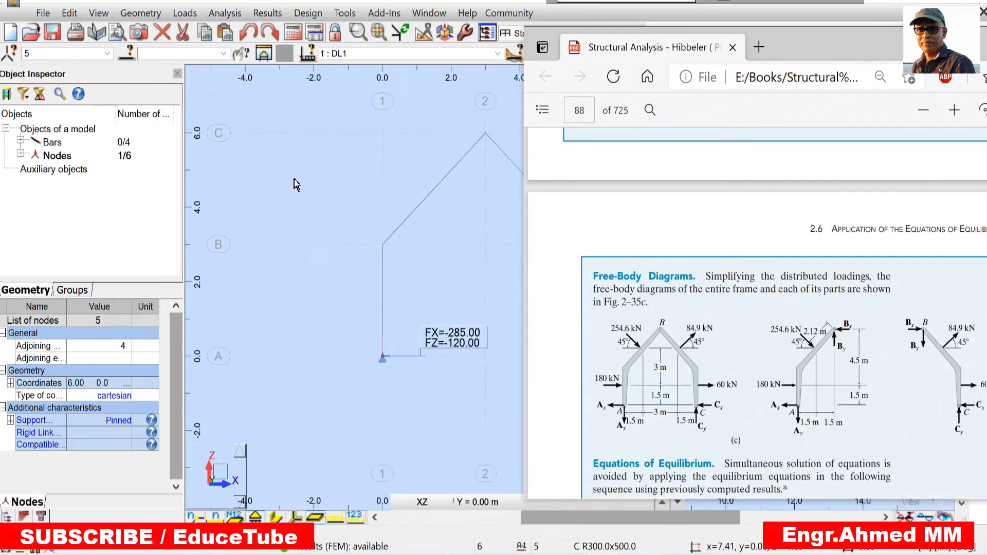
scroll(280, 176, "down", 1)
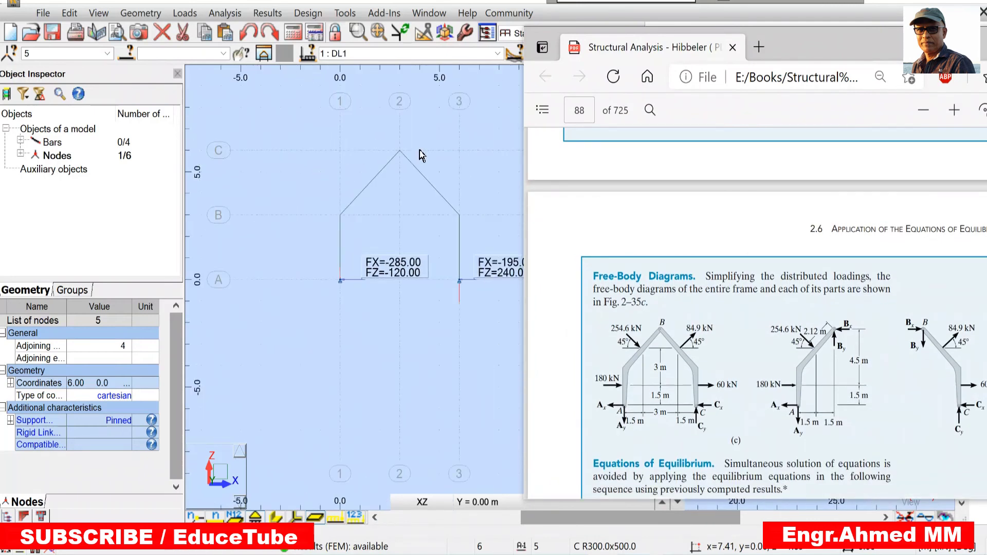
scroll(455, 139, "down", 1)
scroll(455, 139, "up", 1)
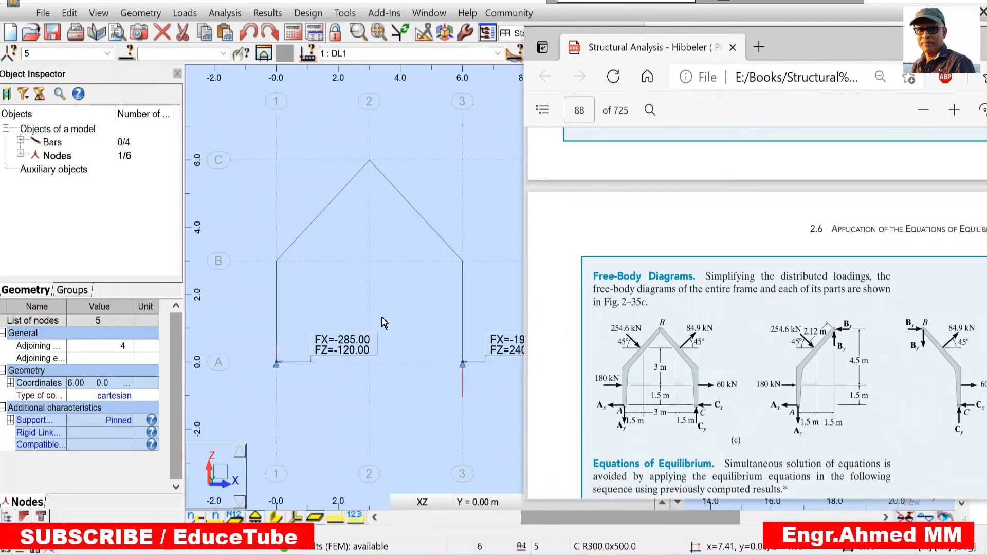
scroll(725, 307, "down", 3)
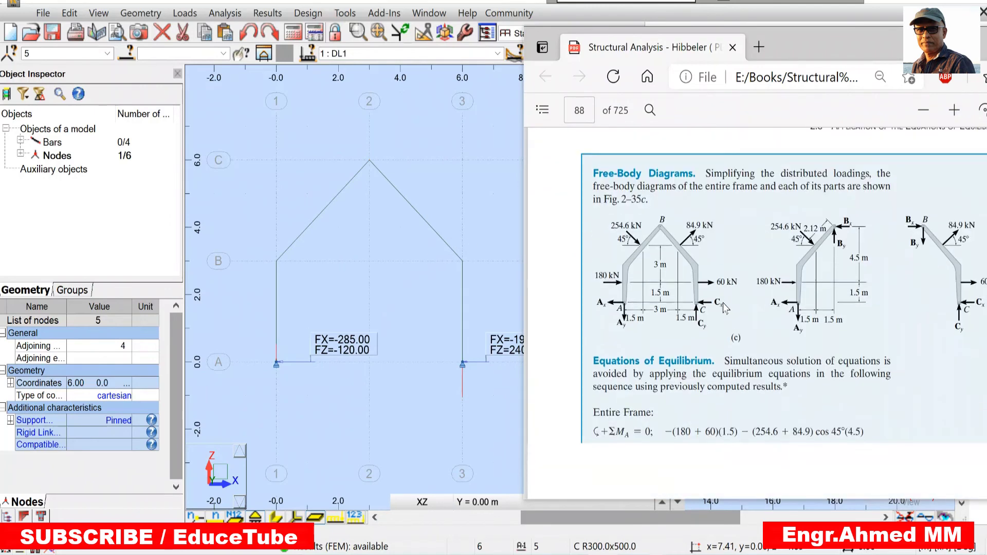
scroll(725, 307, "down", 7)
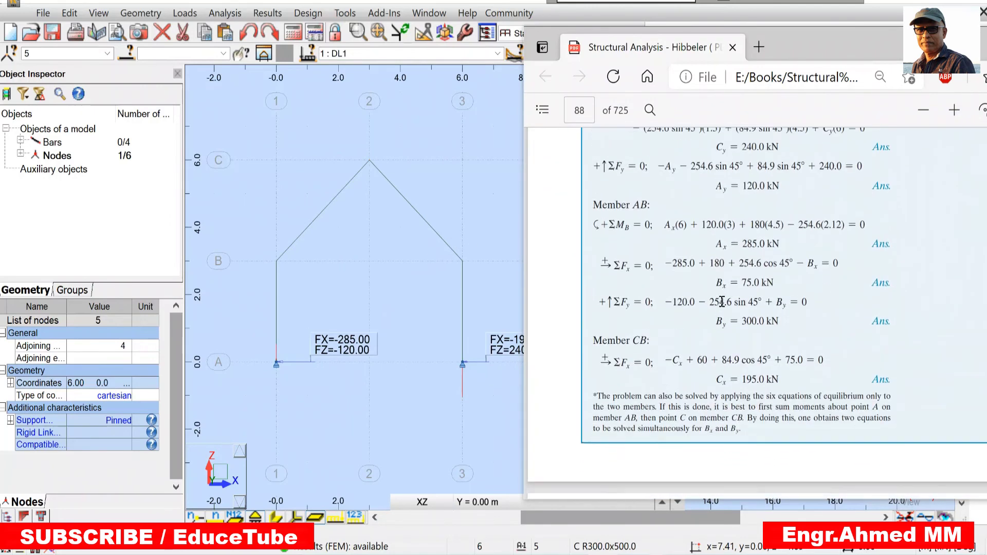
scroll(720, 300, "up", 9)
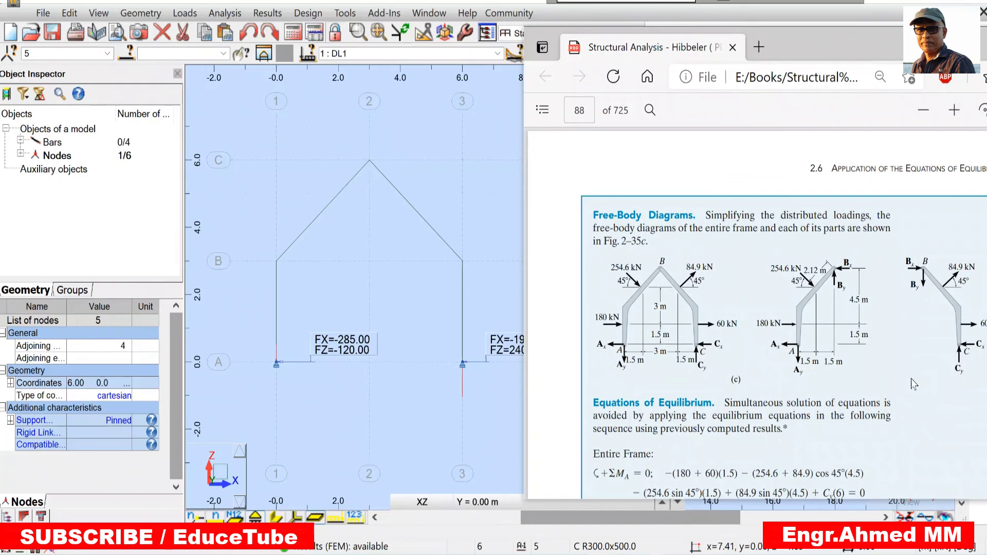
scroll(688, 331, "down", 6)
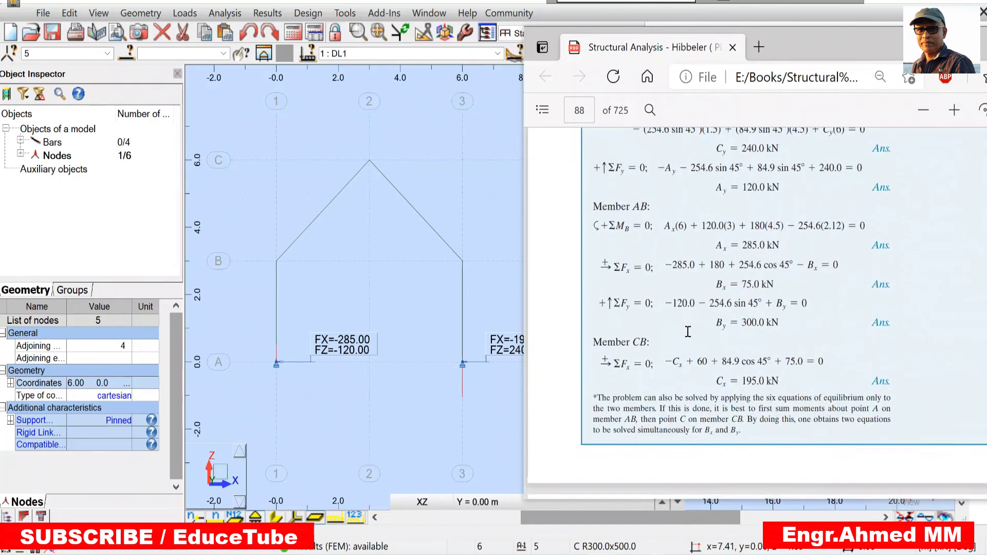
scroll(758, 209, "up", 1)
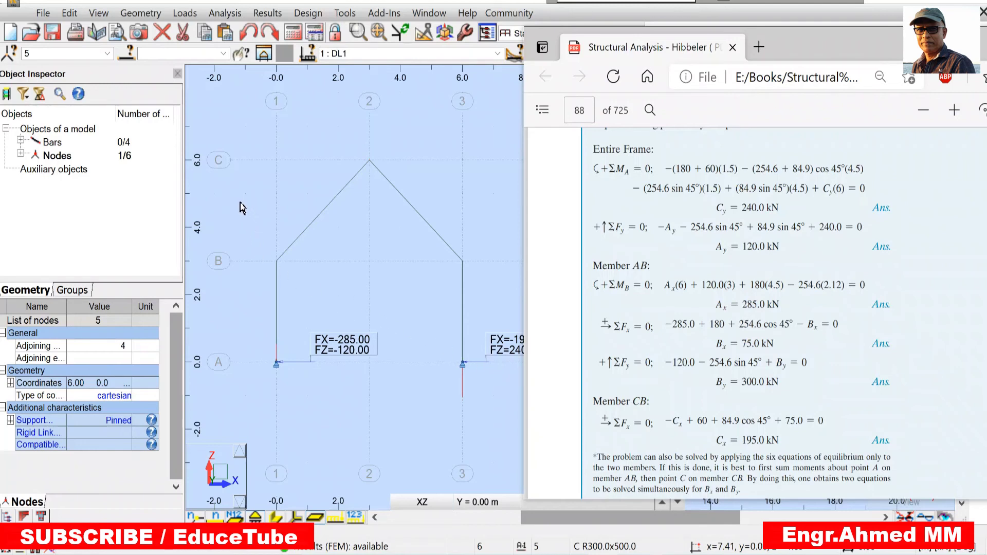
- Scroll the PDF back to page 87 showing Fig. 2–35 and the 60/20 kN/m wind loading
scroll(243, 209, "down", 1)
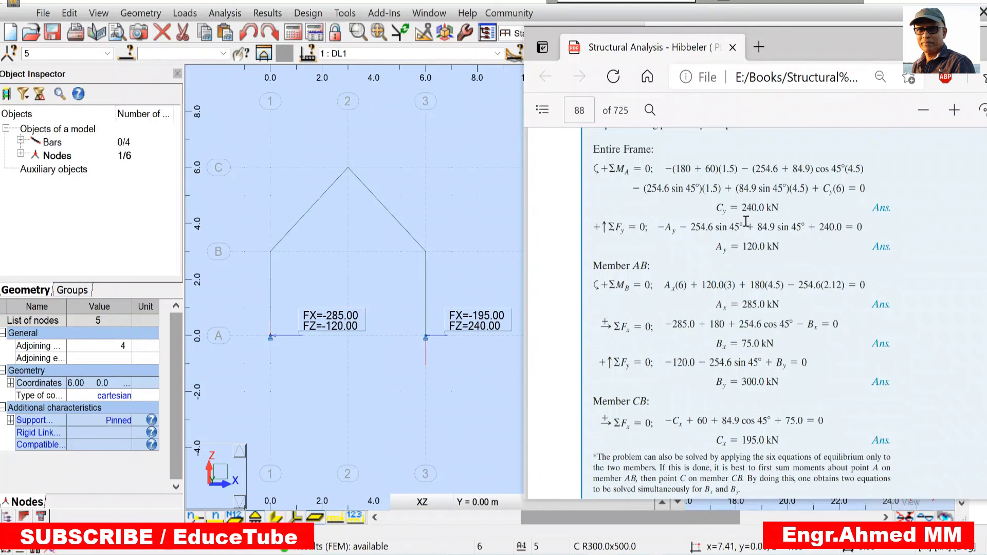
scroll(749, 216, "down", 1)
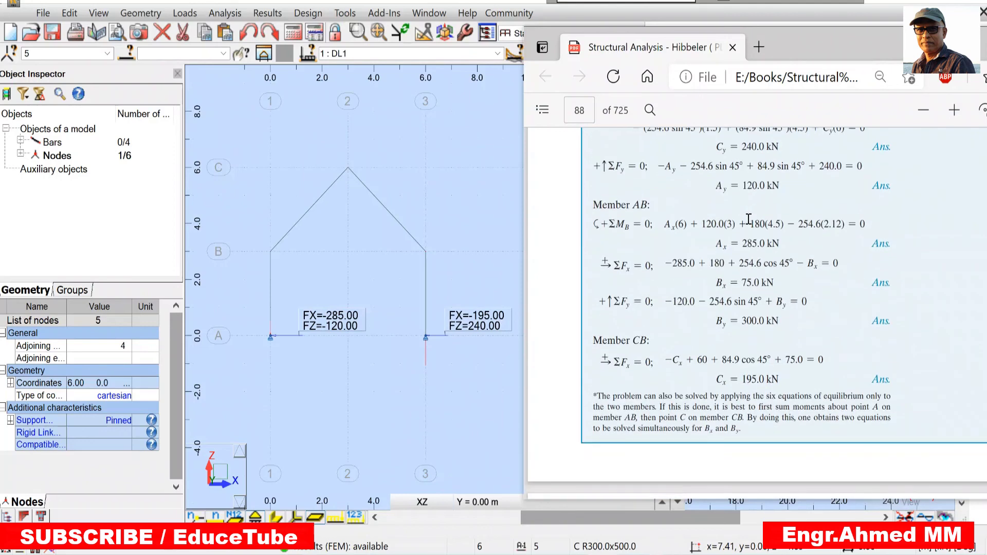
scroll(749, 222, "up", 1)
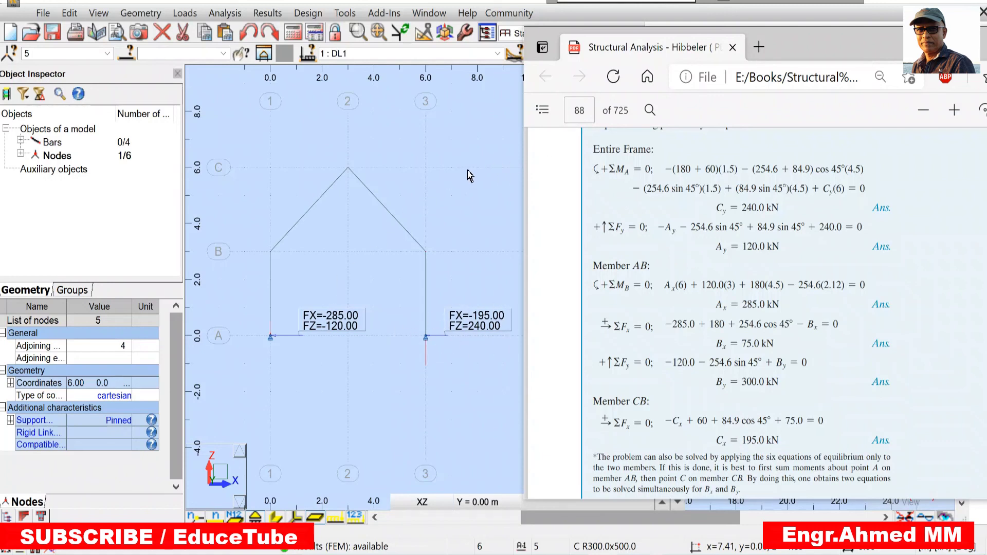
scroll(846, 213, "up", 6)
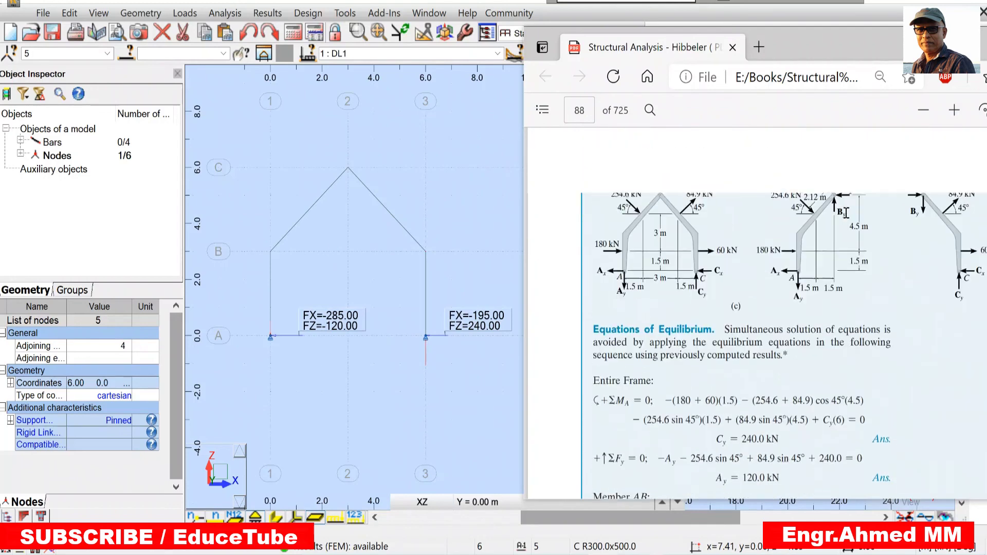
scroll(847, 213, "up", 10)
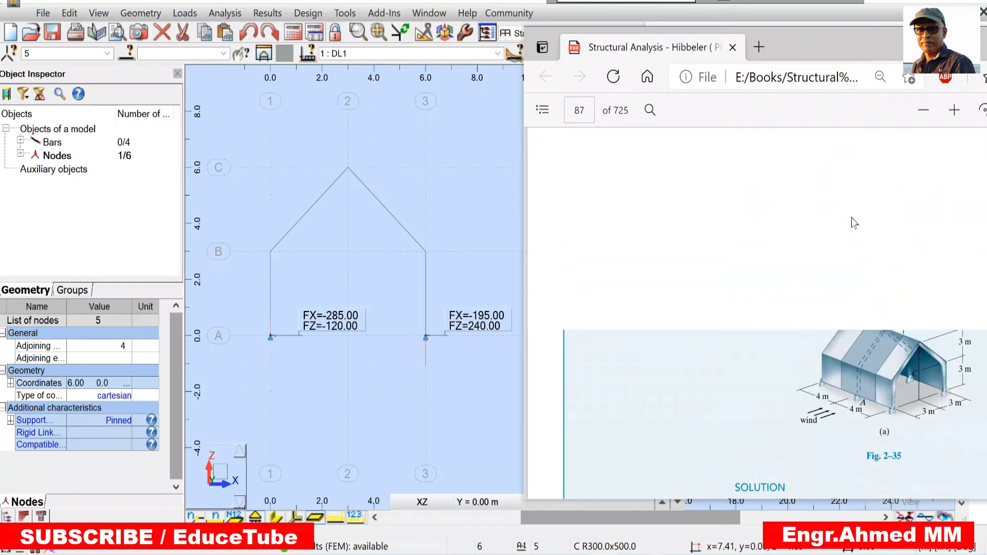
scroll(852, 218, "down", 5)
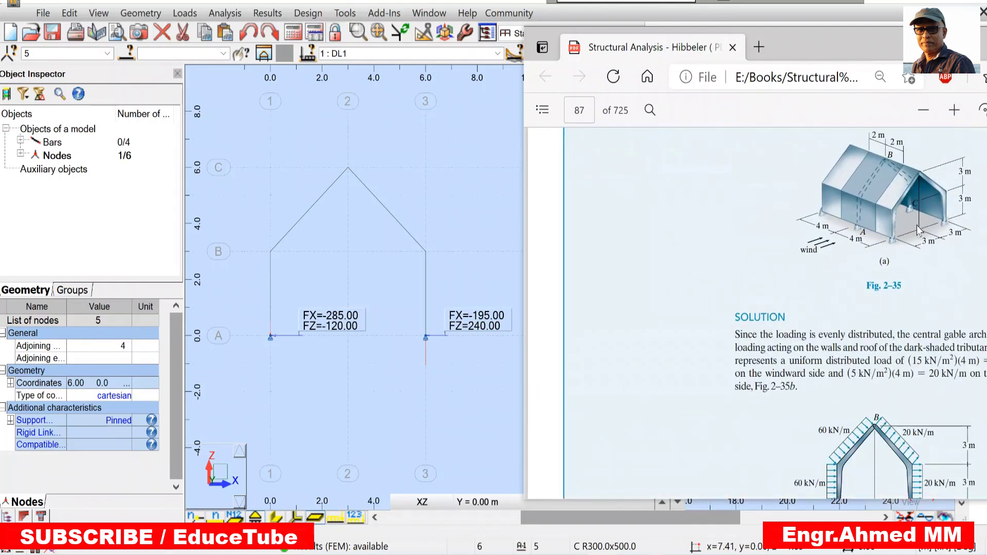